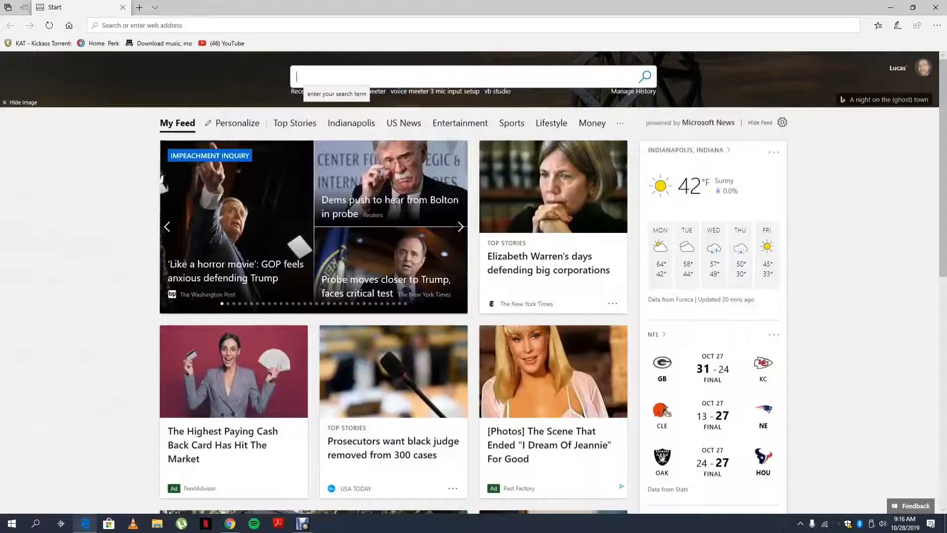
Search the web for "banana meeter", open the VB-Audio VoiceMeeter Banana page and look over its download section.
text(banana meeter)
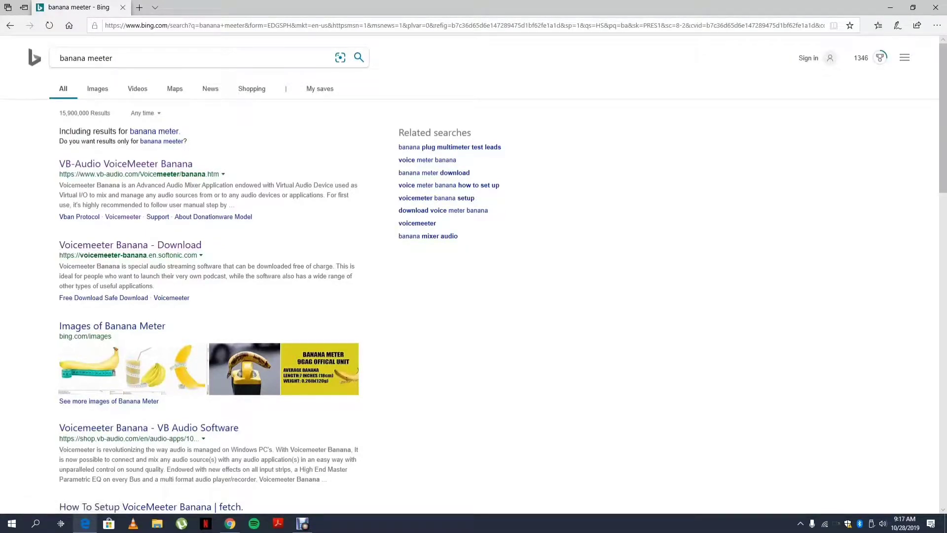
click(125, 164)
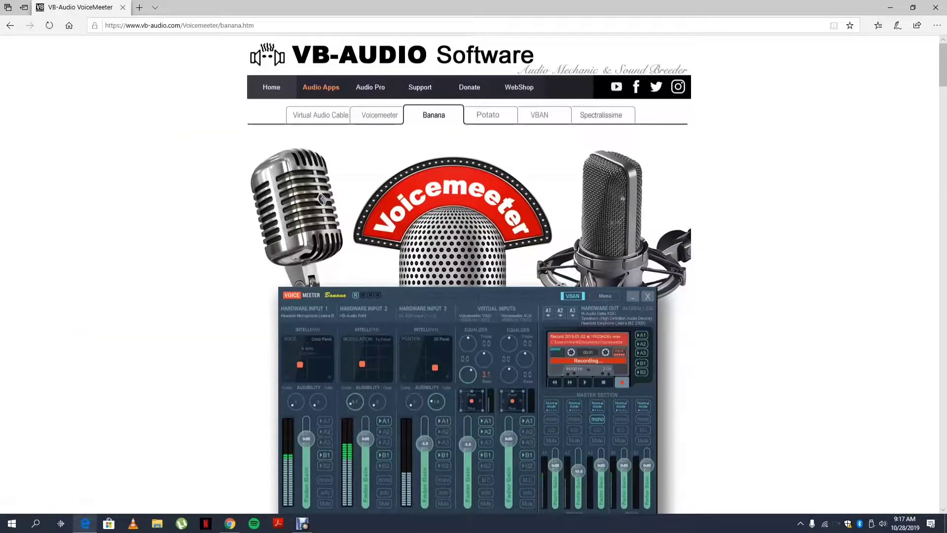
scroll(468, 275, down, 8)
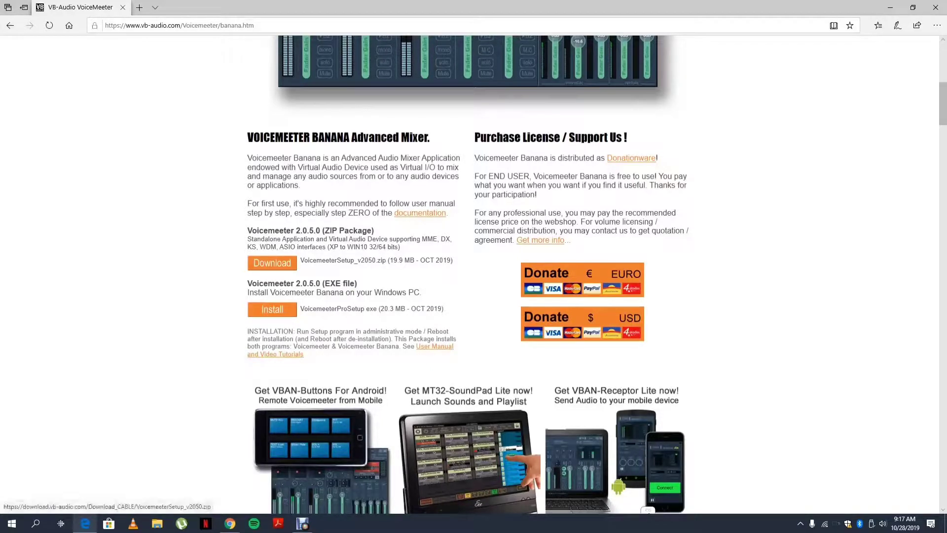
scroll(468, 275, down, 4)
scroll(468, 274, up, 4)
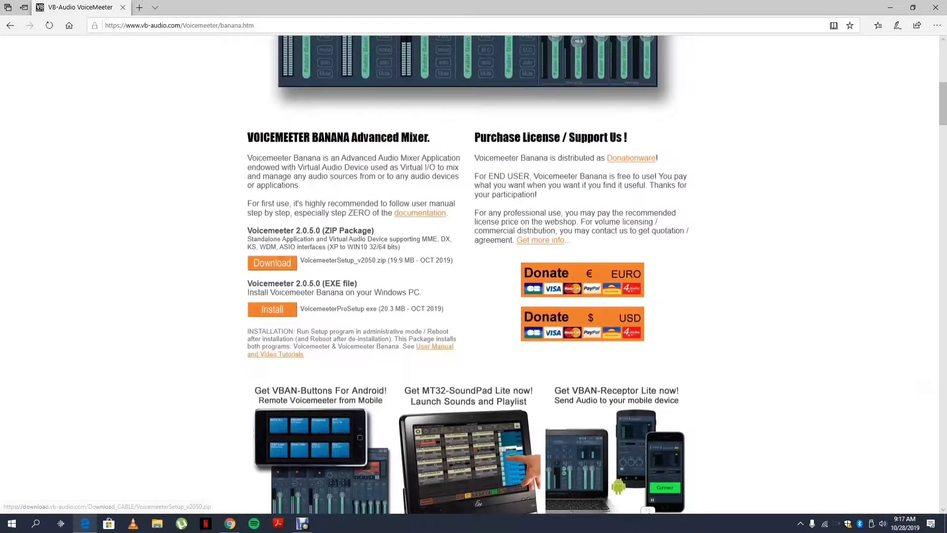
scroll(321, 444, up, 10)
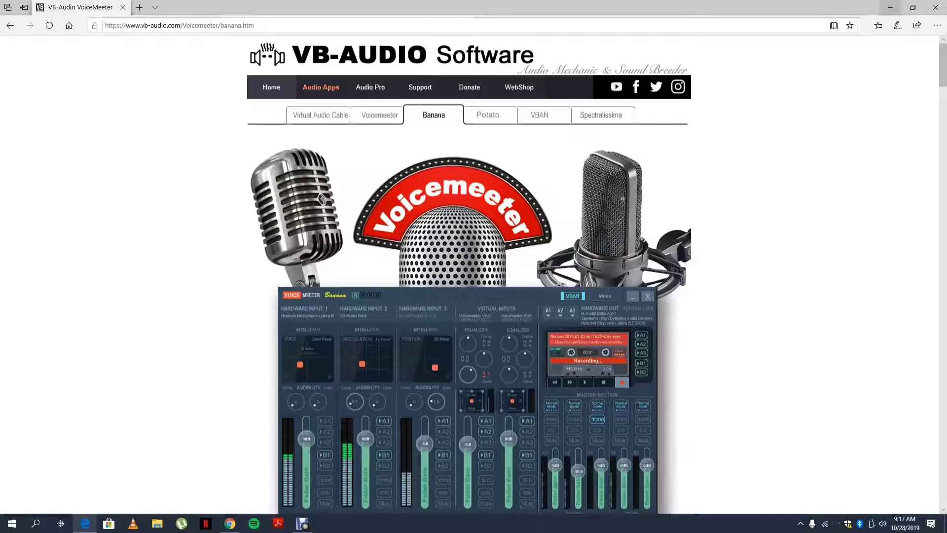
Open Voicemeeter Banana from the desktop and review the device choices for Hardware Inputs 1, 2 and 3.
click(890, 8)
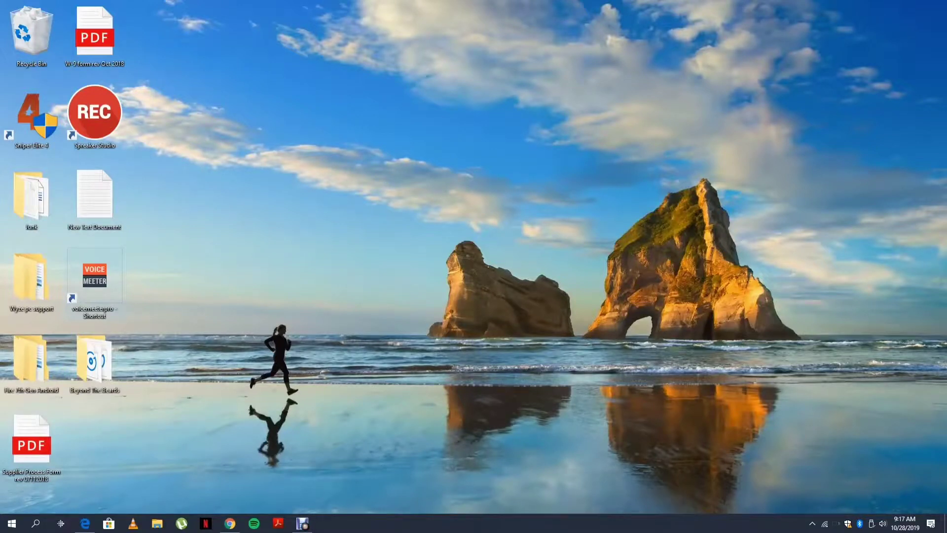
double_click(94, 274)
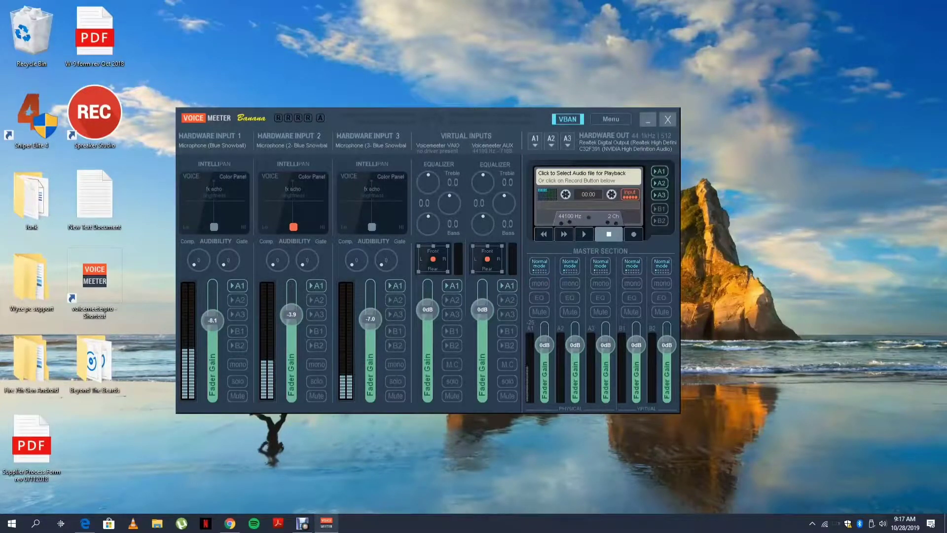
click(212, 145)
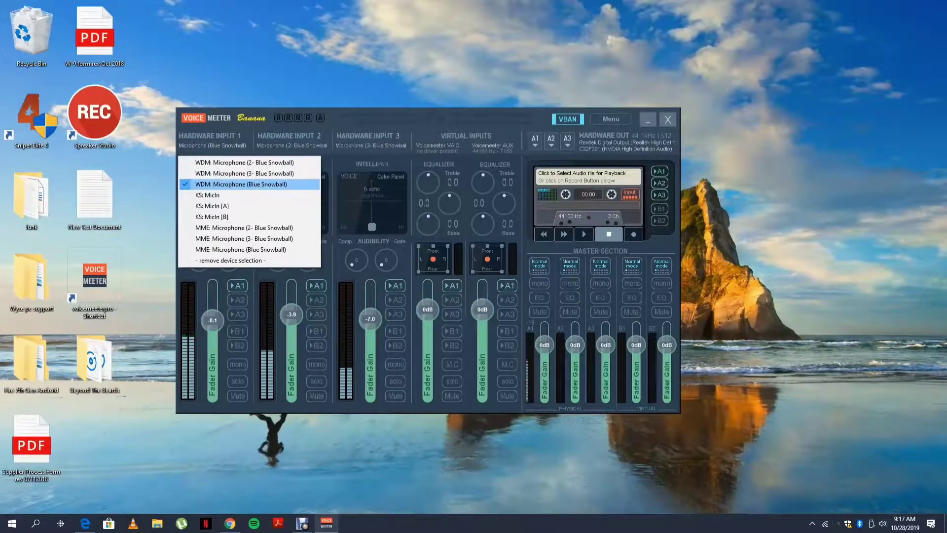
click(291, 145)
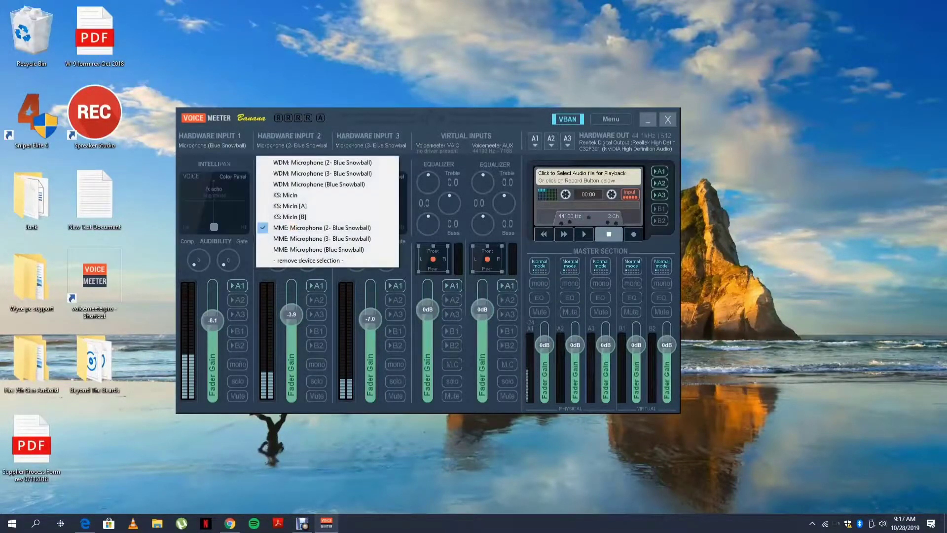
click(370, 145)
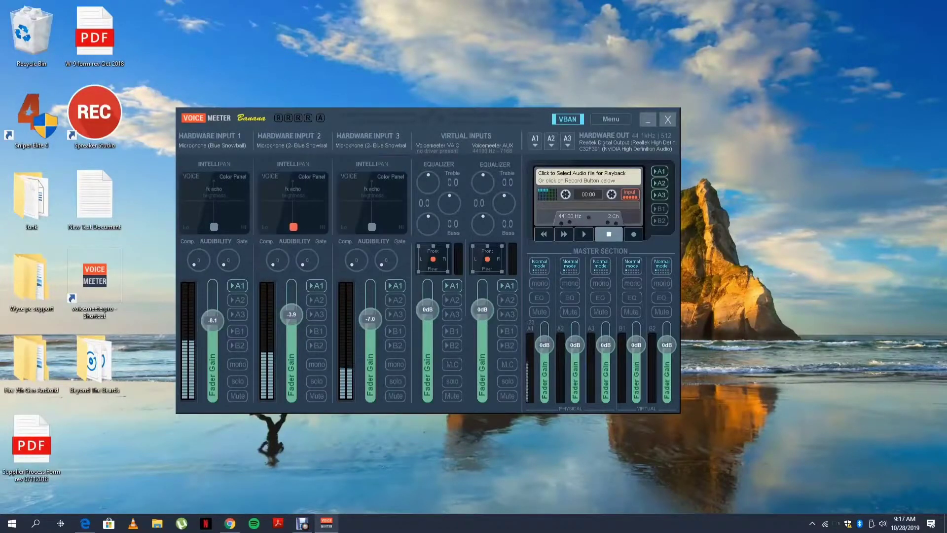
click(370, 145)
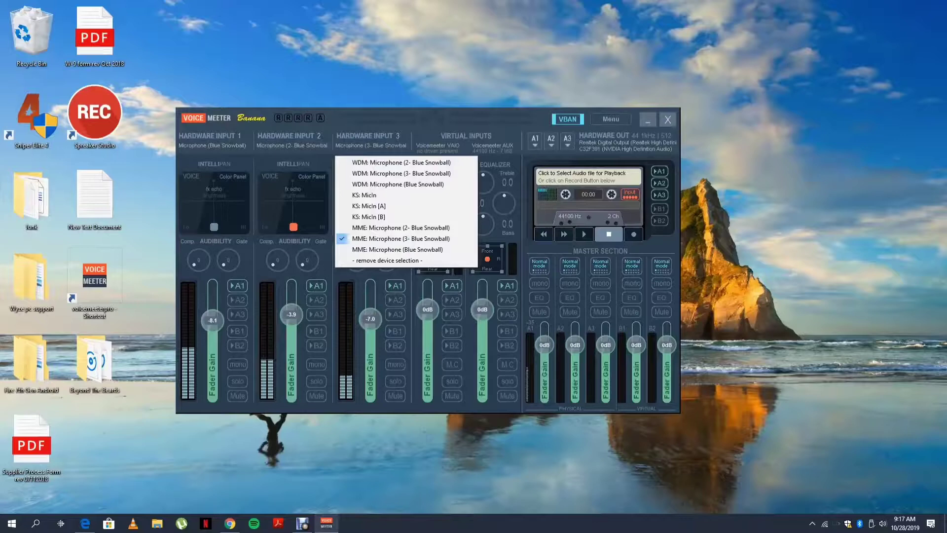
Switch hardware output A1 to WDM: C32F391 (NVIDIA High Definition Audio) and back to WDM: Realtek Digital Output.
click(535, 141)
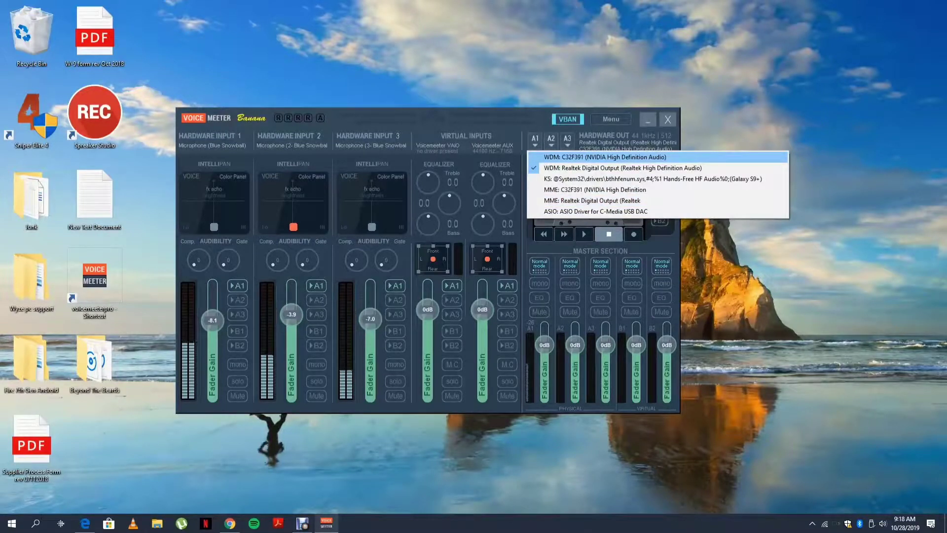
click(605, 157)
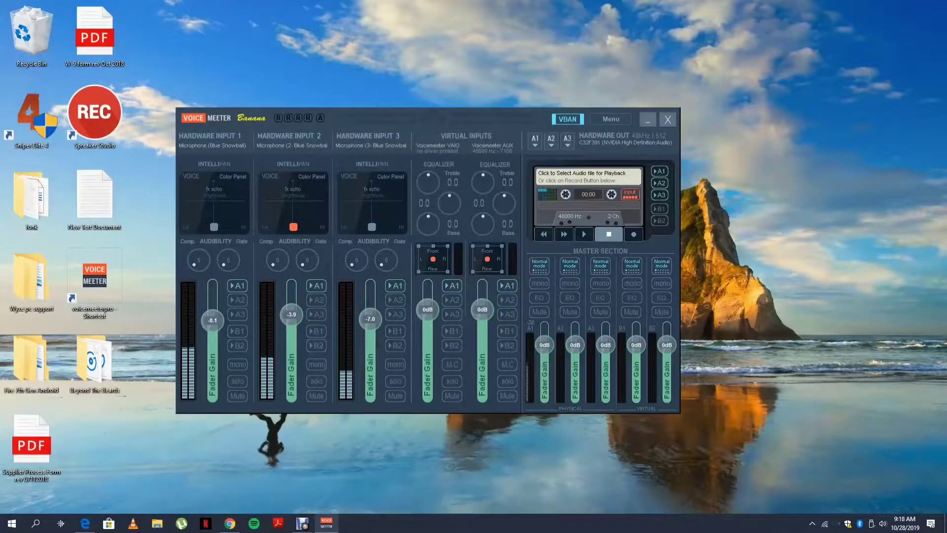
click(535, 141)
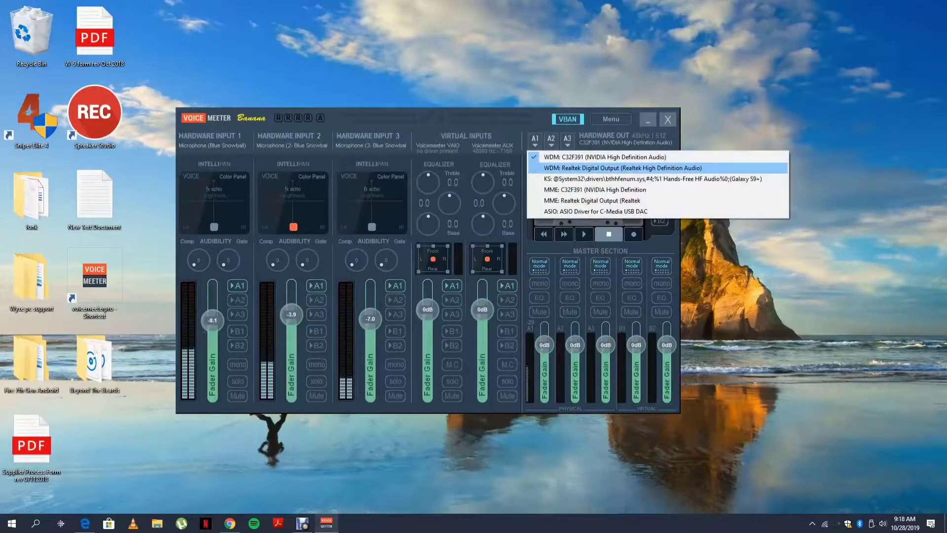
click(622, 167)
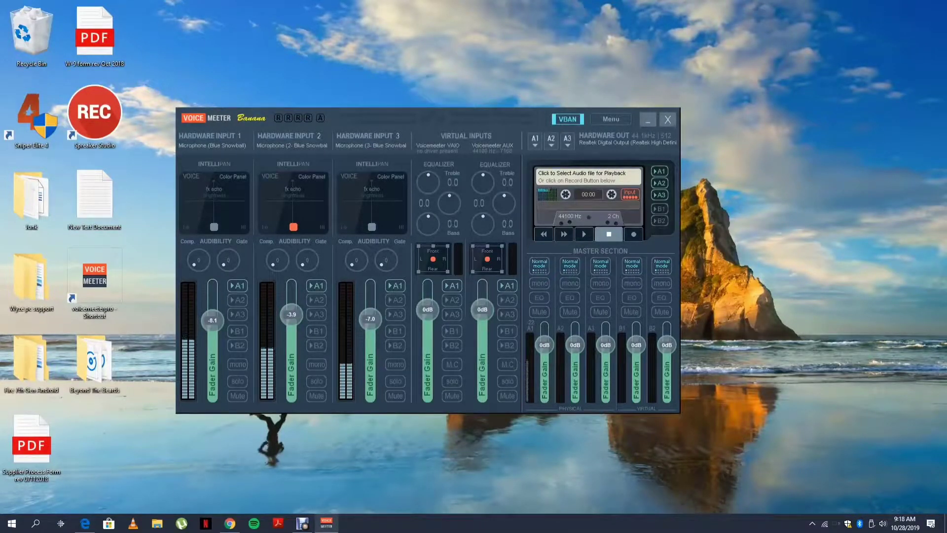
Assign WDM: C32F391 (NVIDIA High Definition Audio) to hardware output A3 and route Hardware Input 3 to A3.
click(567, 140)
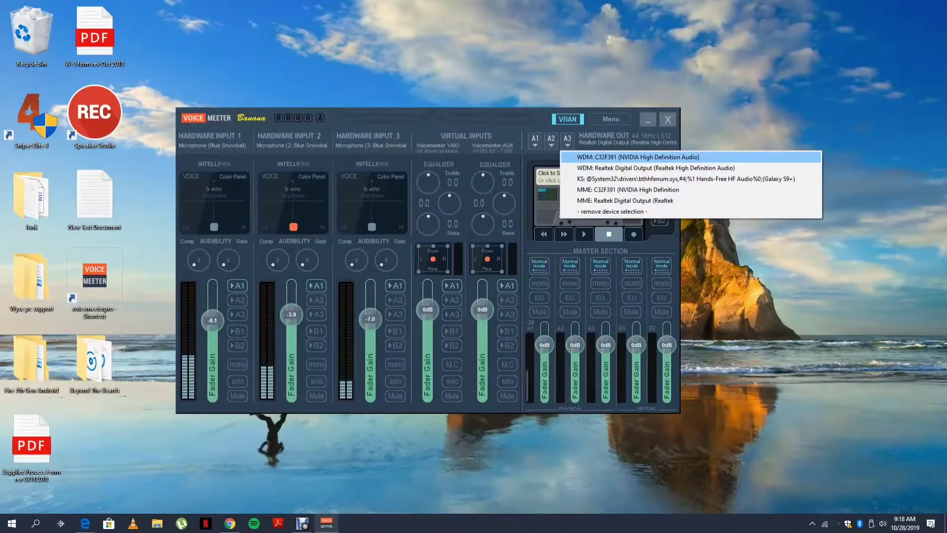
click(637, 157)
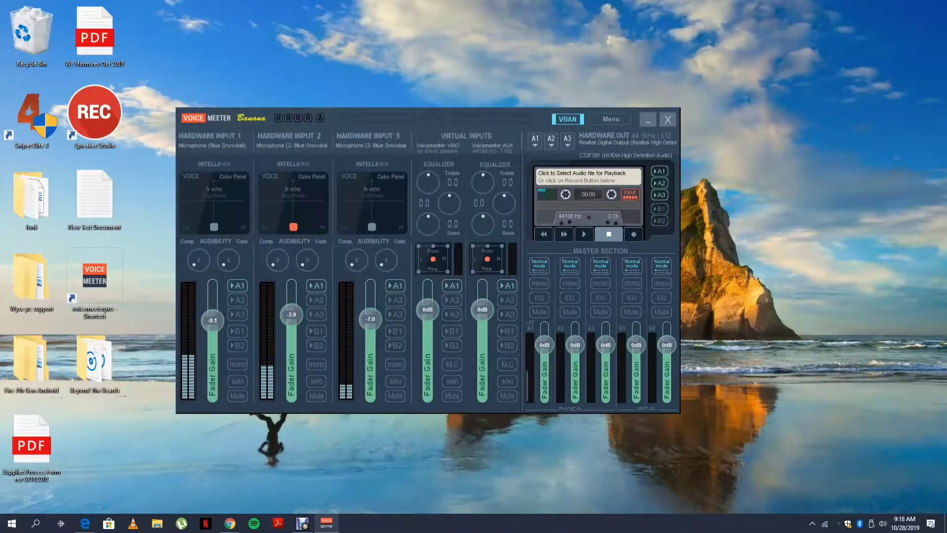
click(567, 140)
click(638, 157)
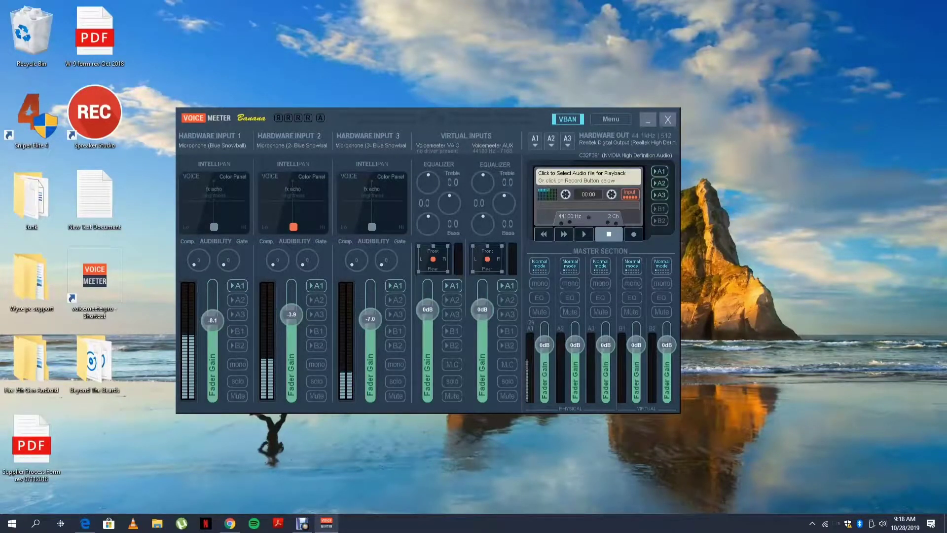
click(395, 314)
Review the available devices for hardware outputs A1, A2 and A3 without changing them.
click(551, 141)
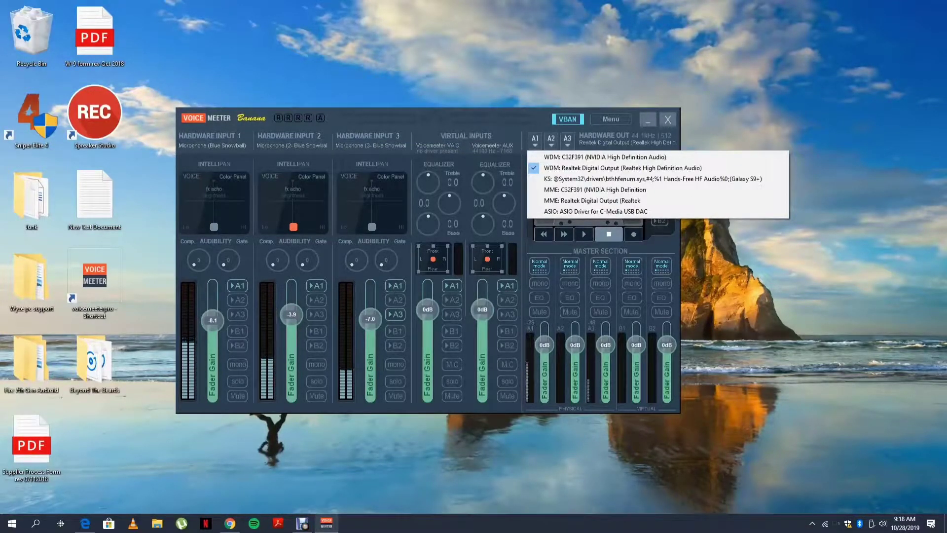
click(567, 140)
click(551, 141)
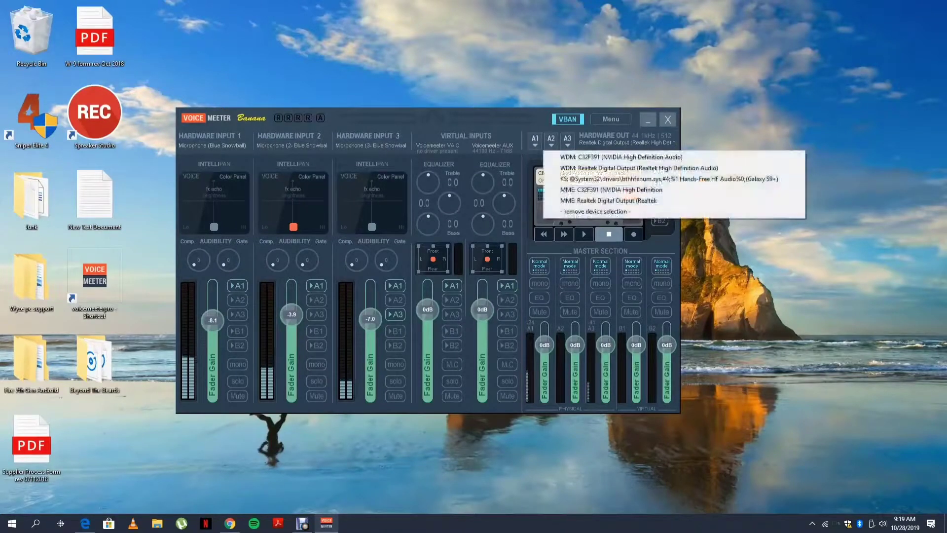
click(534, 141)
key(Escape)
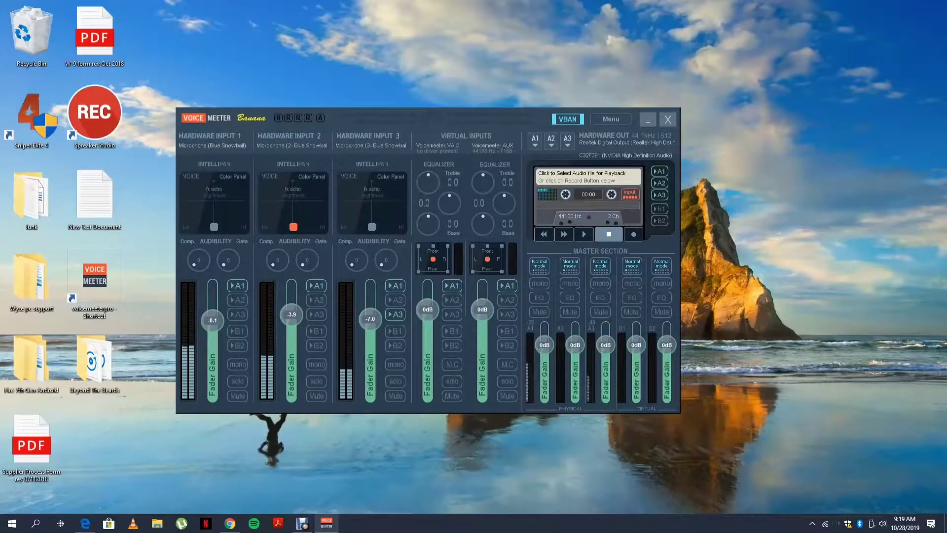
Set the Windows playback device to VoiceMeeter Aux Input (VB-Audio VoiceMeeter AUX VAIO).
click(883, 522)
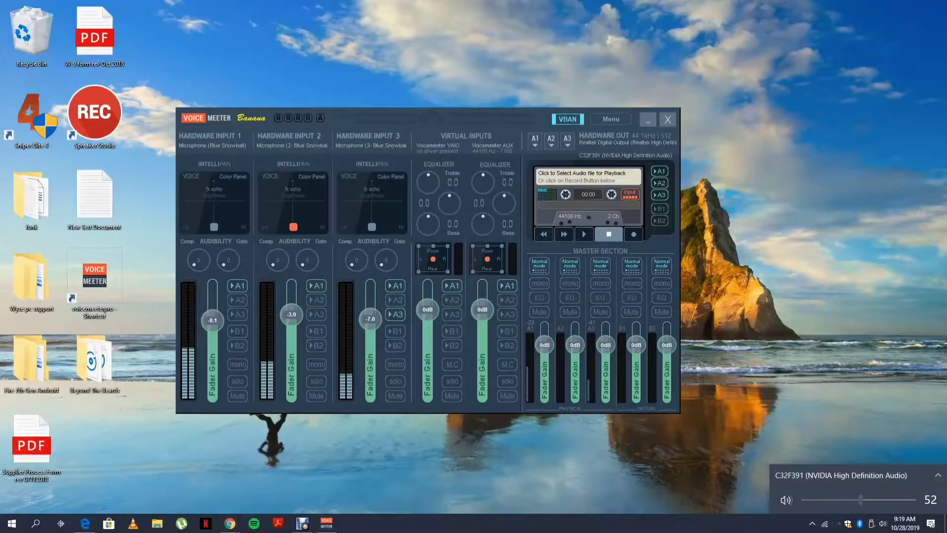
click(937, 475)
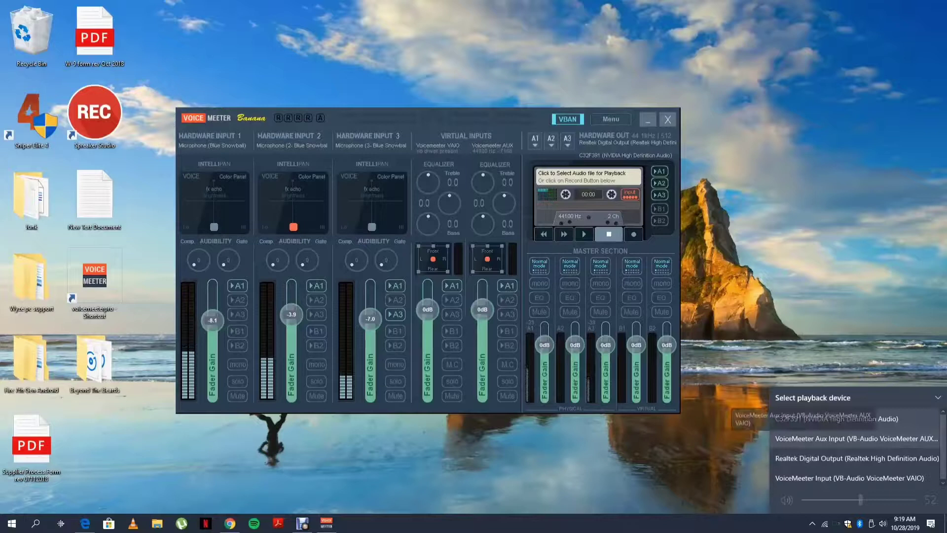
click(855, 438)
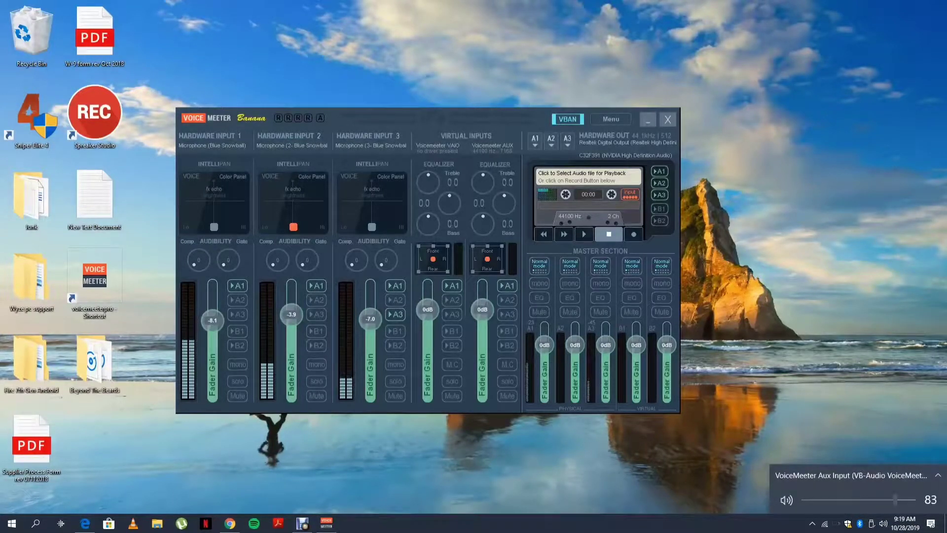
Compare the devices assigned to hardware outputs A1 and A3 with the selected Windows playback device.
click(535, 140)
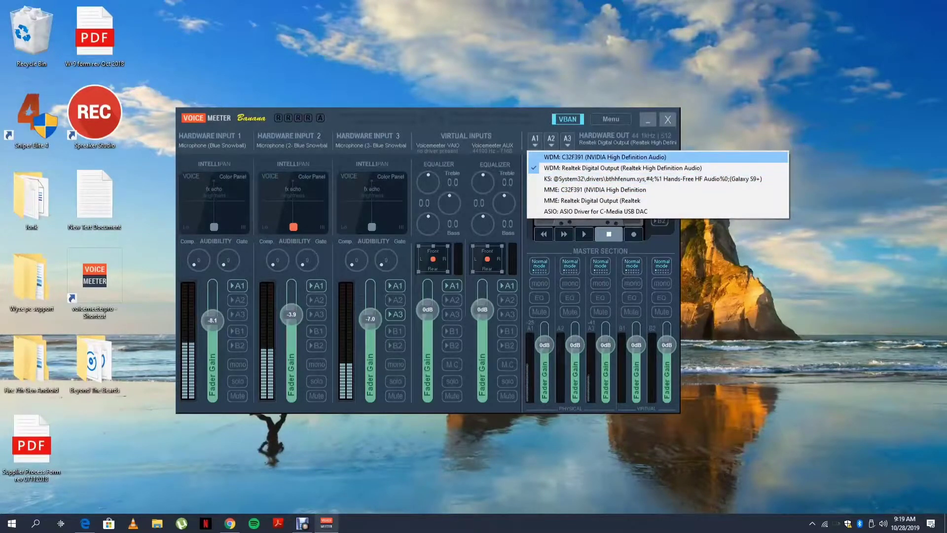
click(567, 140)
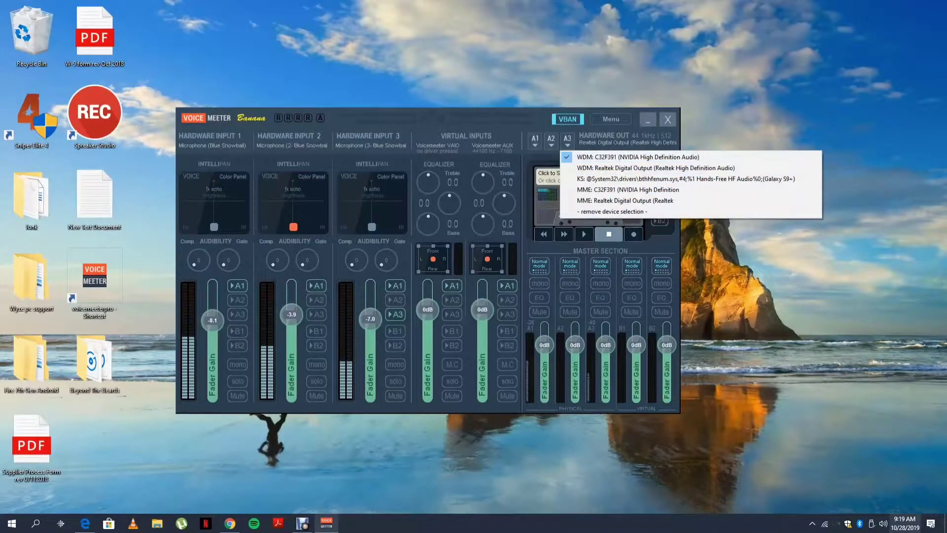
click(883, 523)
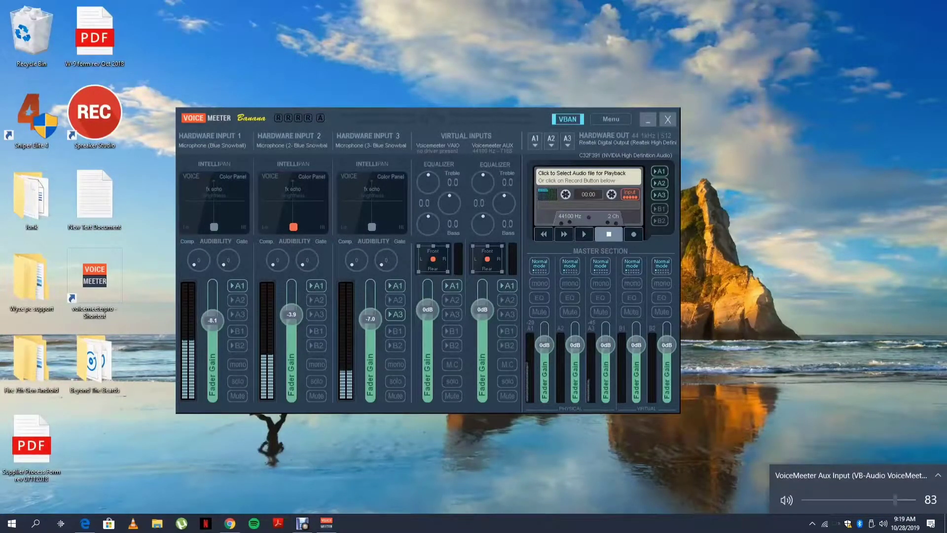
click(535, 139)
click(534, 139)
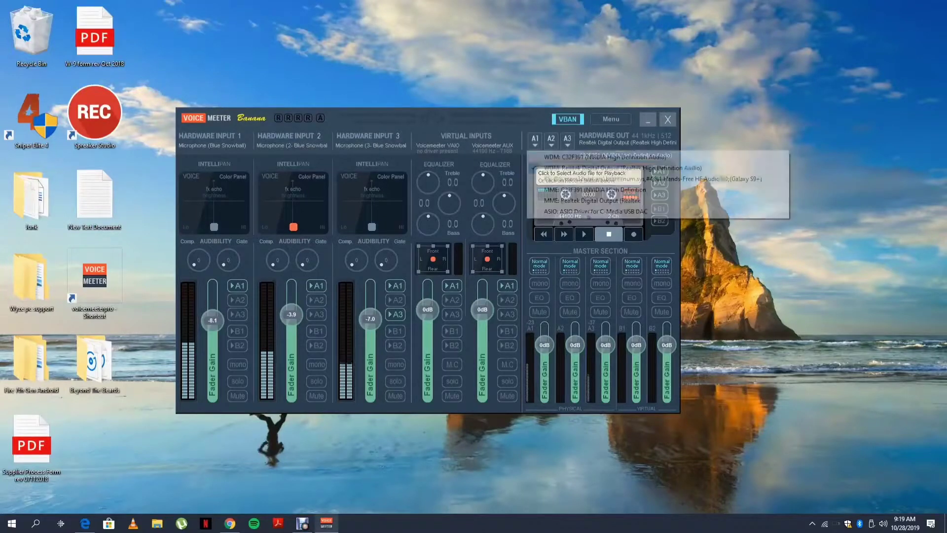
click(534, 140)
click(534, 139)
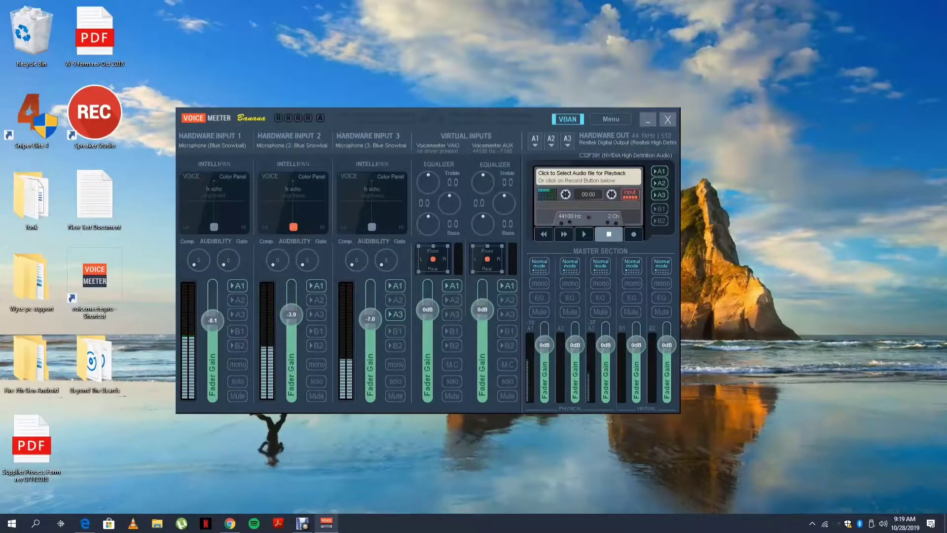
Switch to the Edge browser and examine the mixer pictures and audio connection diagrams on the VoiceMeeter Banana page.
click(85, 524)
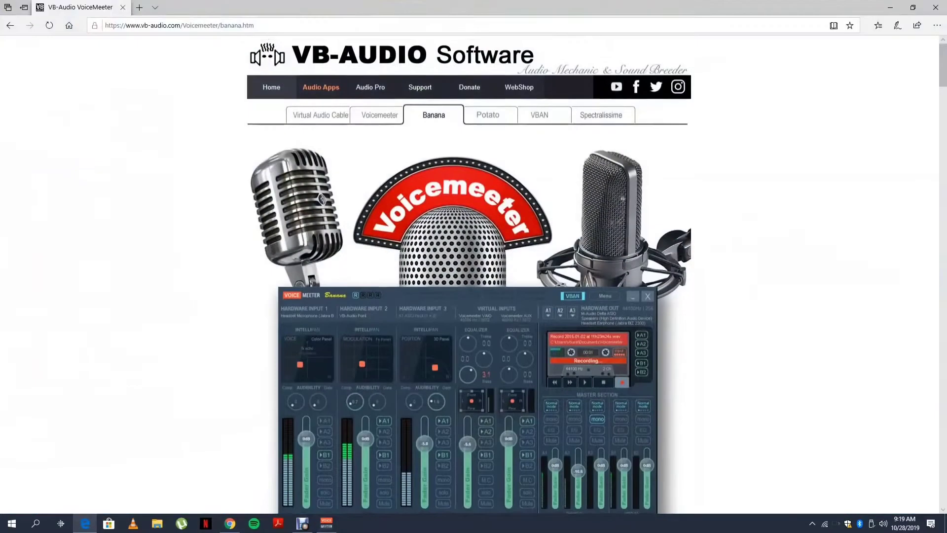
scroll(469, 271, down, 20)
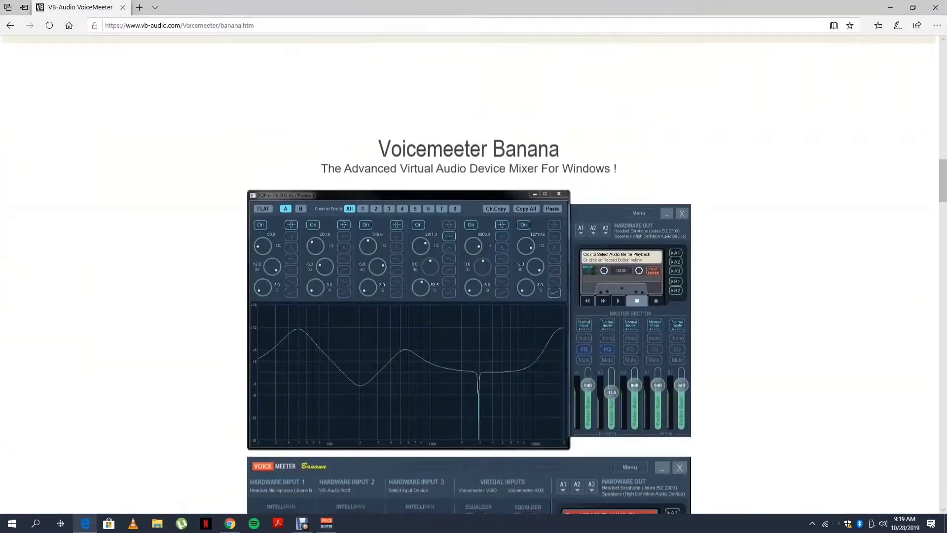
scroll(469, 275, up, 12)
scroll(469, 274, down, 8)
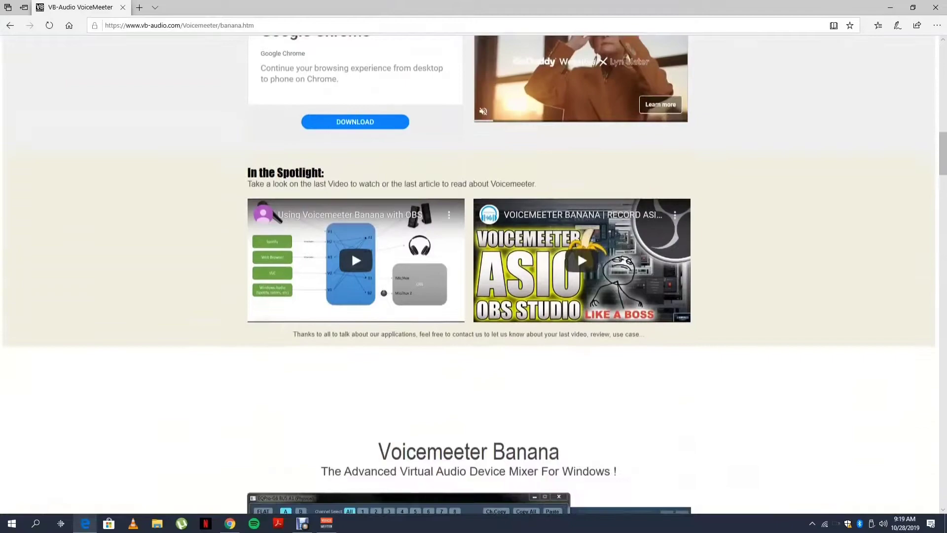
scroll(469, 274, down, 10)
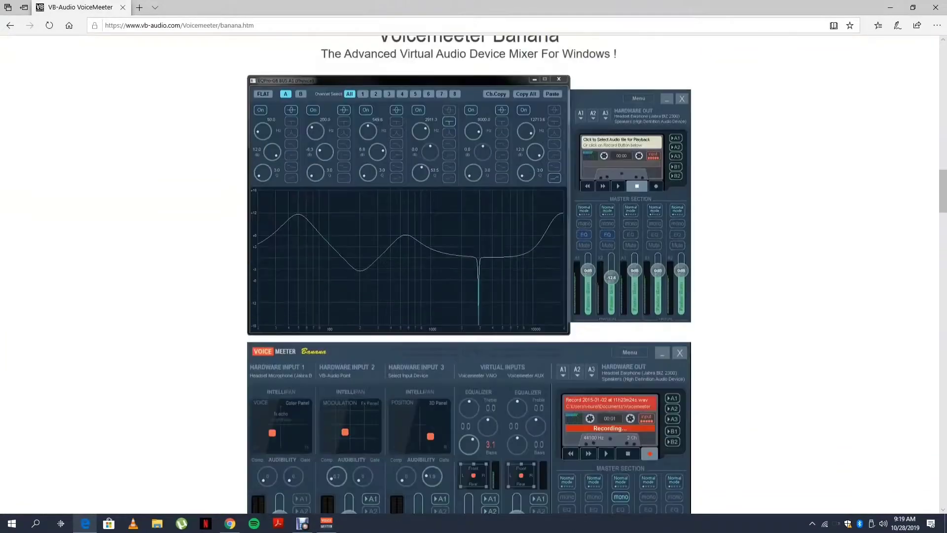
scroll(468, 274, down, 12)
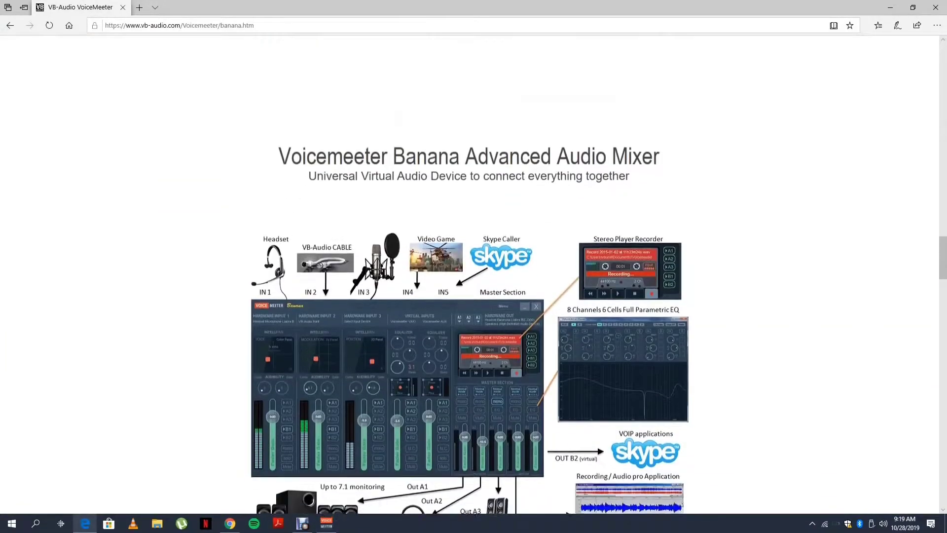
scroll(468, 274, down, 15)
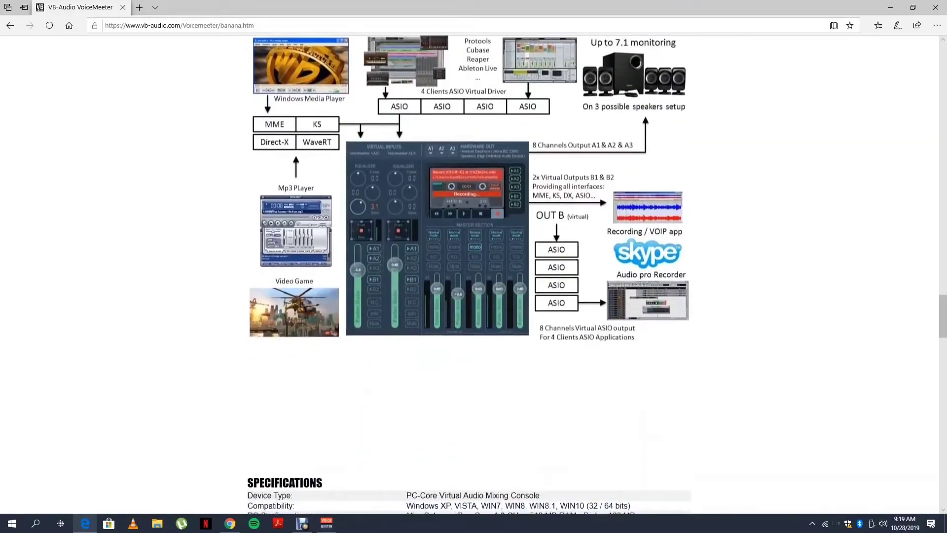
Examine the specifications, input and output diagram and tutorial videos on the VoiceMeeter Banana page, and return to the Voicemeeter mixer.
scroll(469, 274, down, 15)
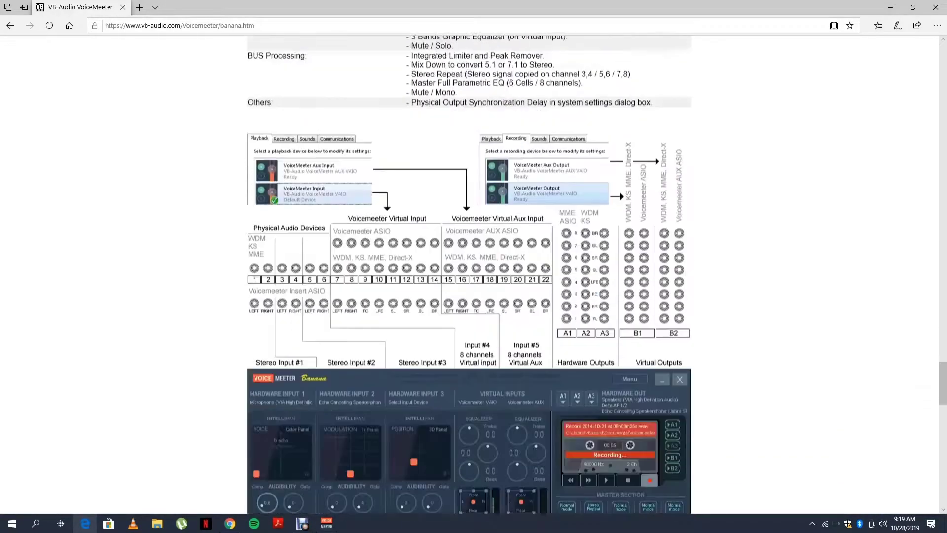
scroll(578, 500, down, 9)
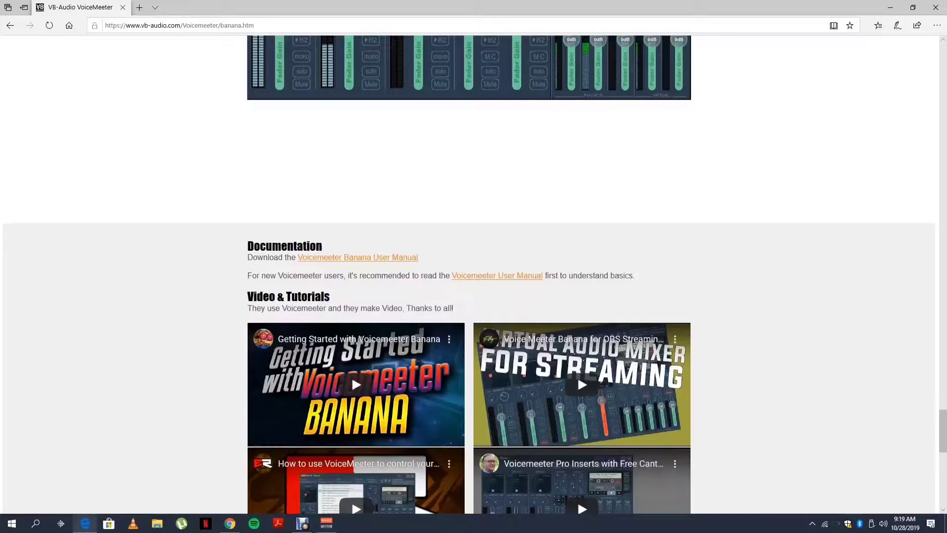
scroll(578, 375, down, 7)
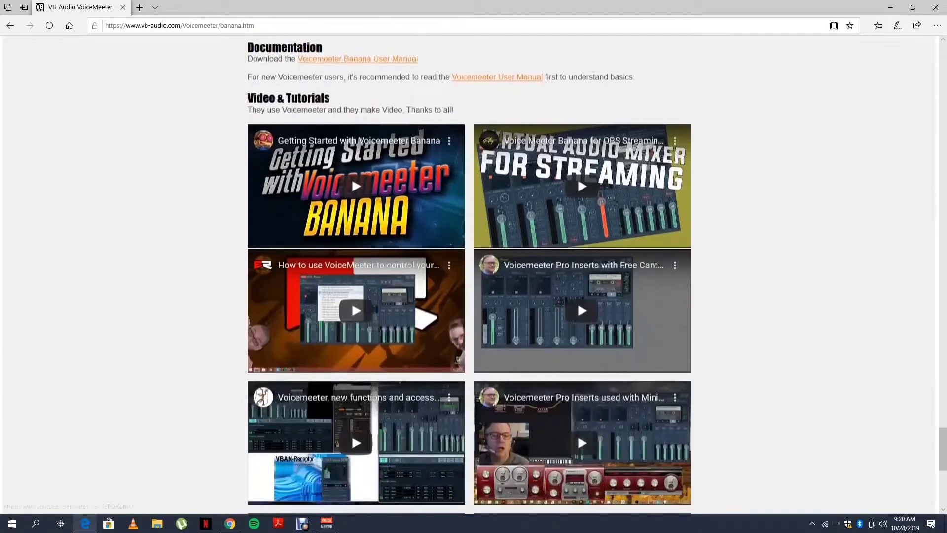
scroll(577, 342, up, 20)
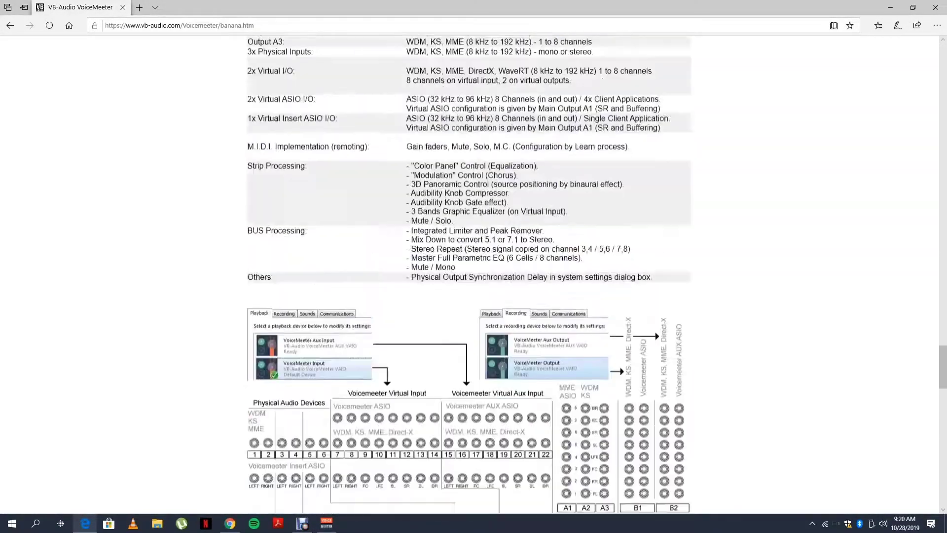
scroll(469, 274, up, 20)
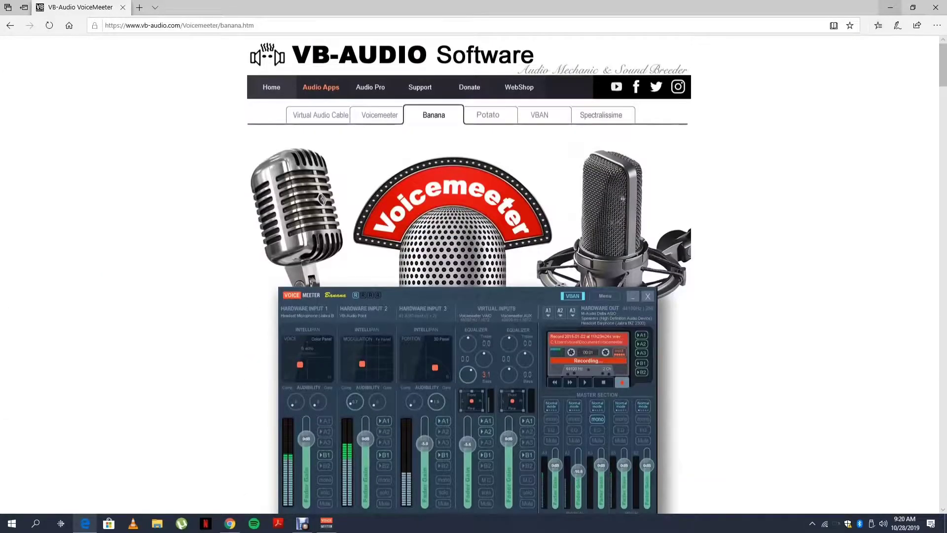
click(890, 7)
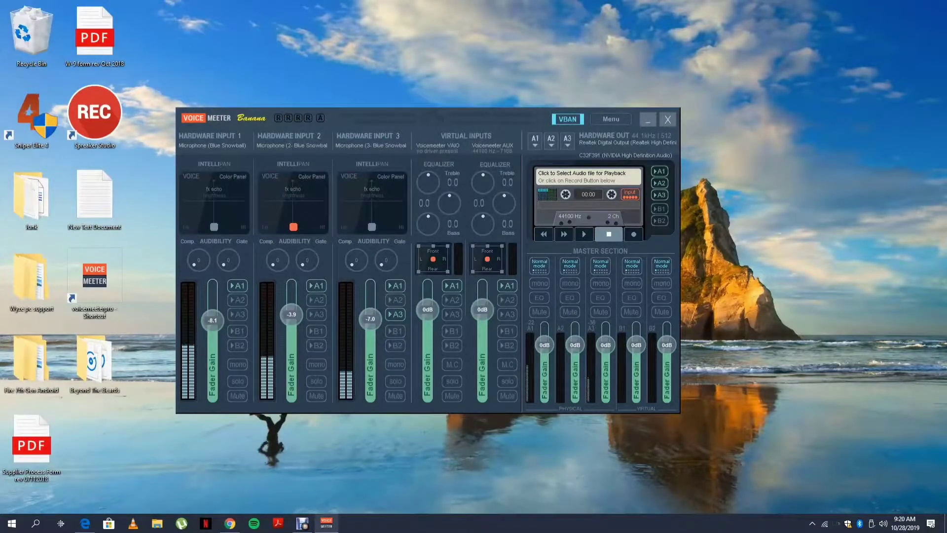
Review the mixer's System Settings / Options dialog and its main menu commands without changing anything.
click(611, 119)
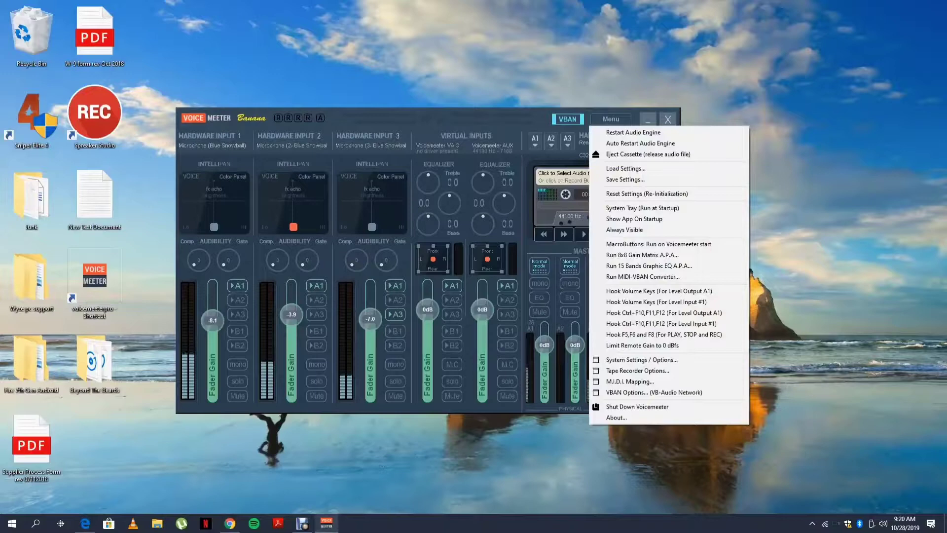
click(641, 359)
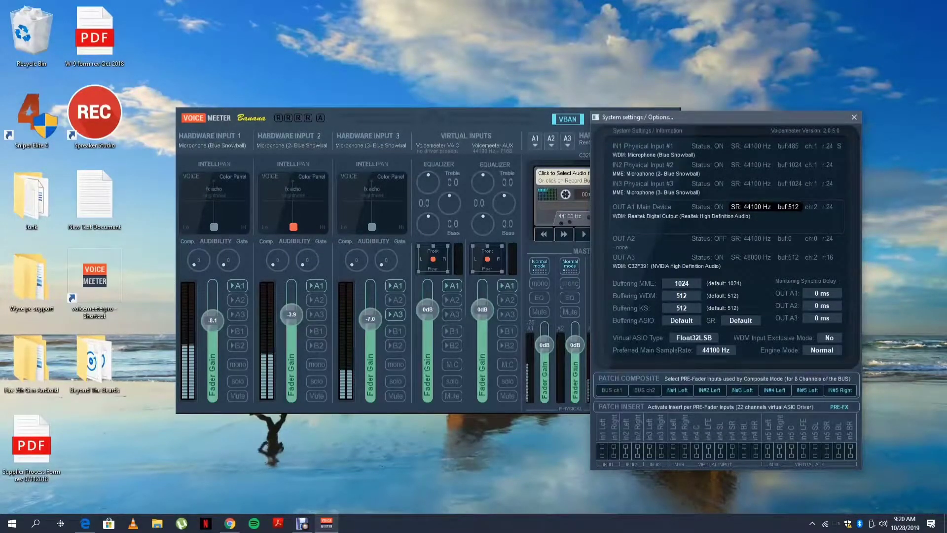
click(853, 117)
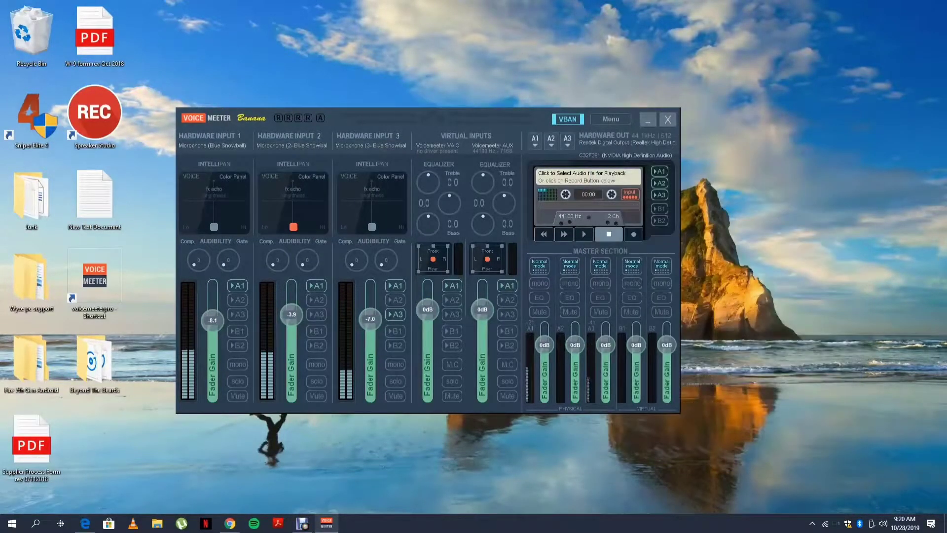
click(610, 119)
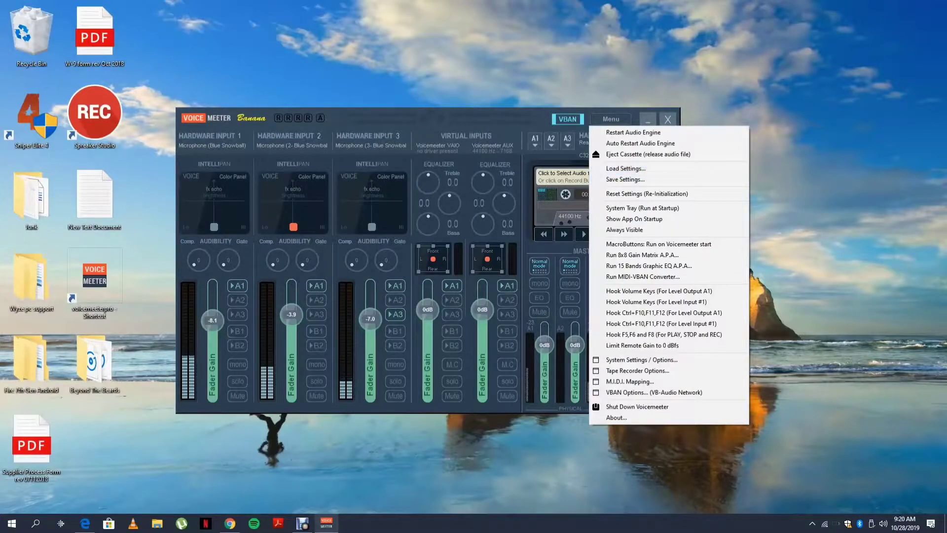
key(Escape)
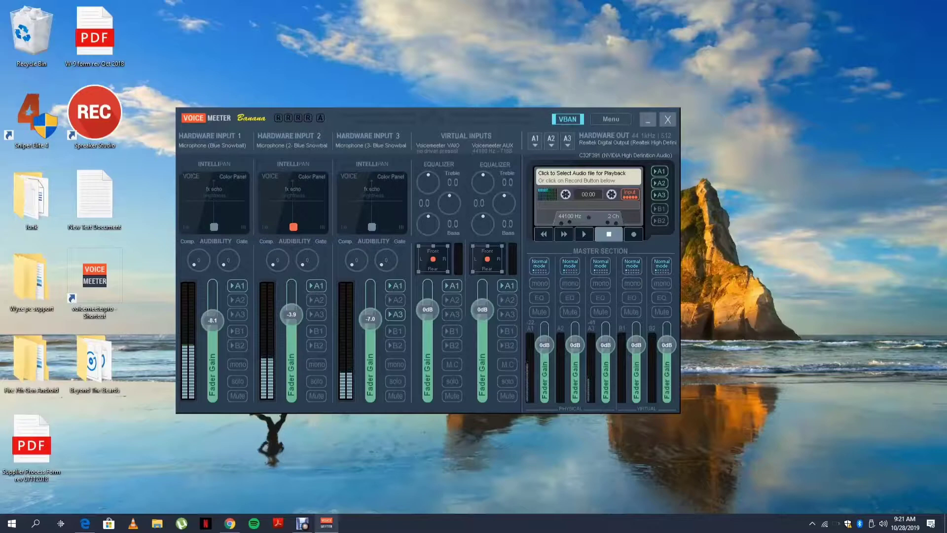
click(611, 119)
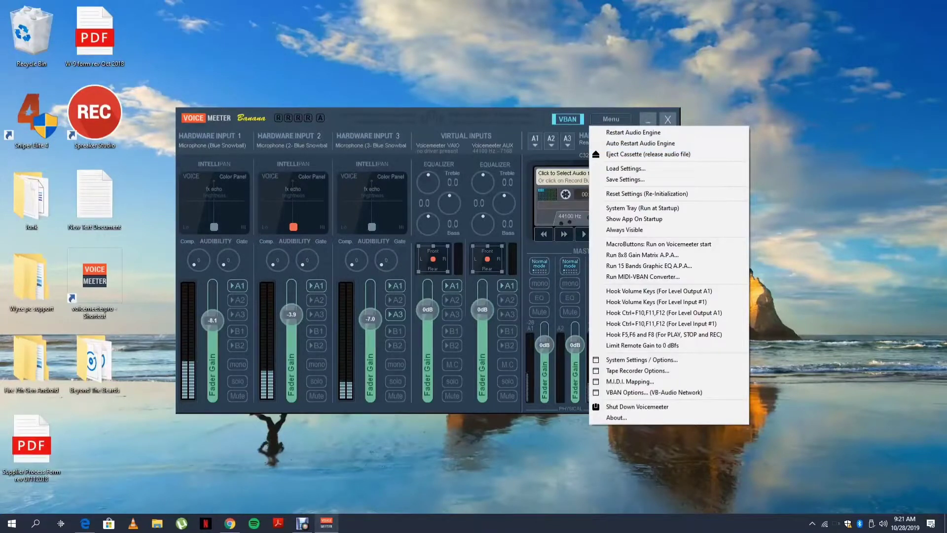
key(Escape)
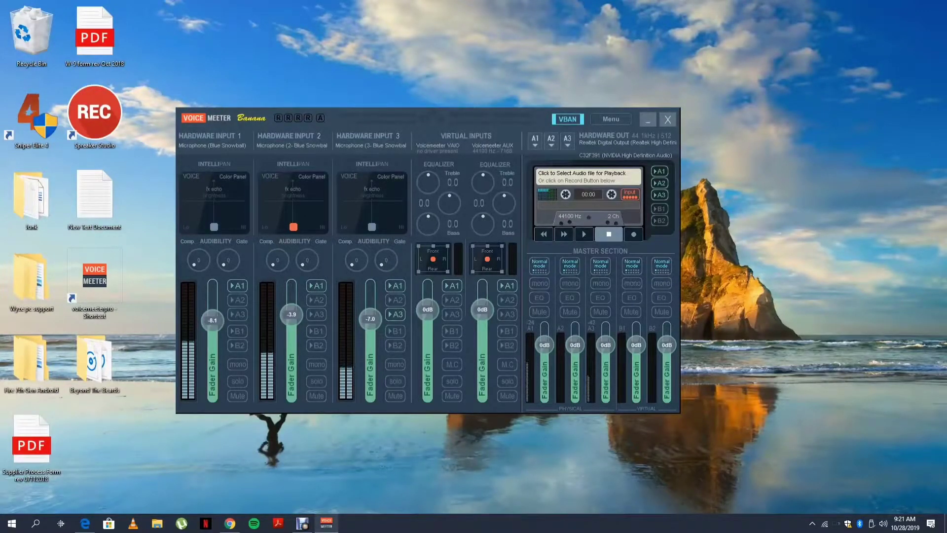
Lower the fader gain to -3.5 on Voicemeeter VAIO, -22.5 on Hardware Input 1 and -18.6 on Hardware Input 2, and toggle A3 for Hardware Input 3.
drag(427, 309, 428, 314)
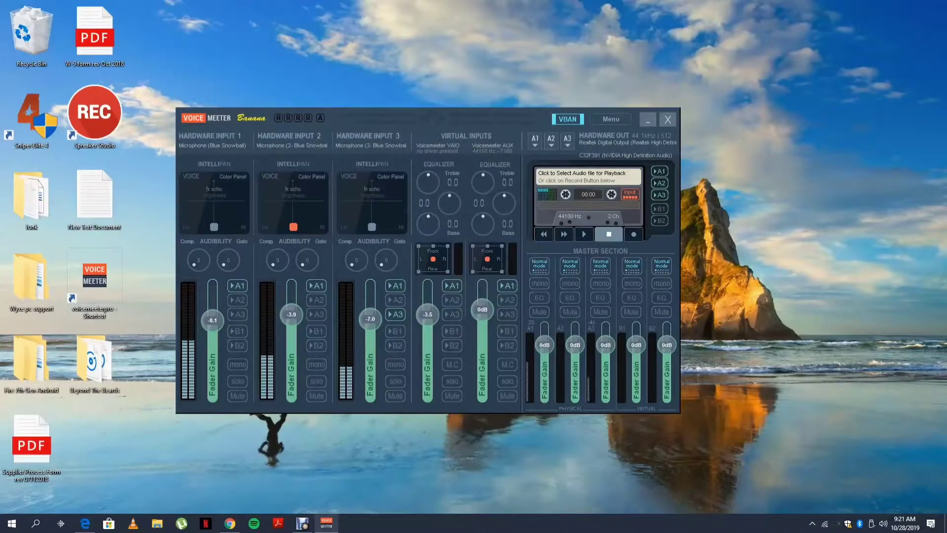
mouse_move(212, 320)
mouse_down()
mouse_move(213, 373)
mouse_move(213, 295)
mouse_move(212, 372)
mouse_move(212, 295)
mouse_move(212, 339)
mouse_up()
mouse_move(291, 314)
mouse_down()
mouse_move(291, 381)
mouse_move(291, 323)
mouse_up()
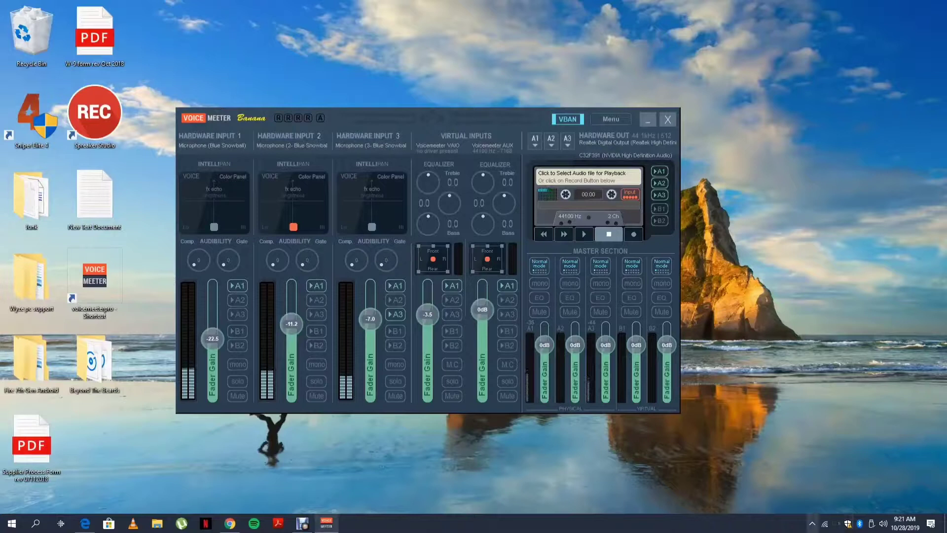
click(812, 523)
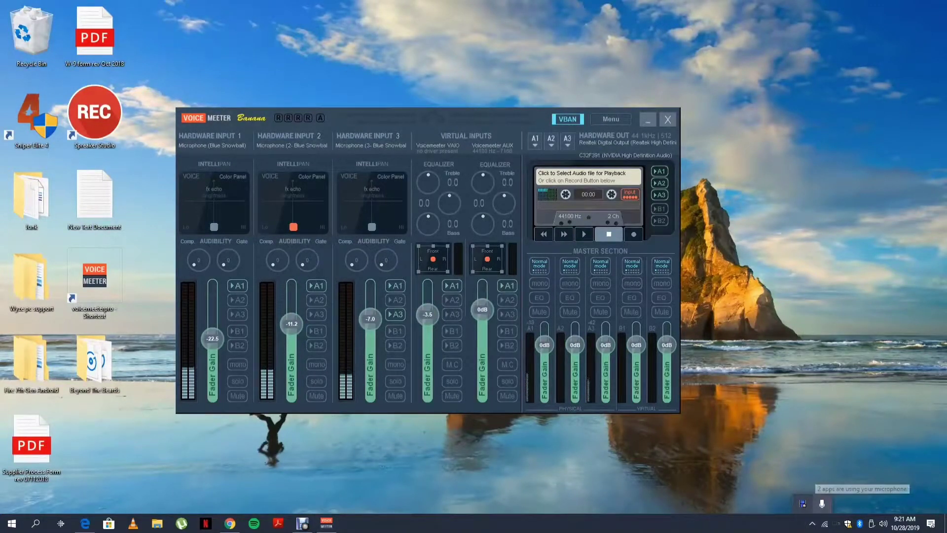
click(821, 503)
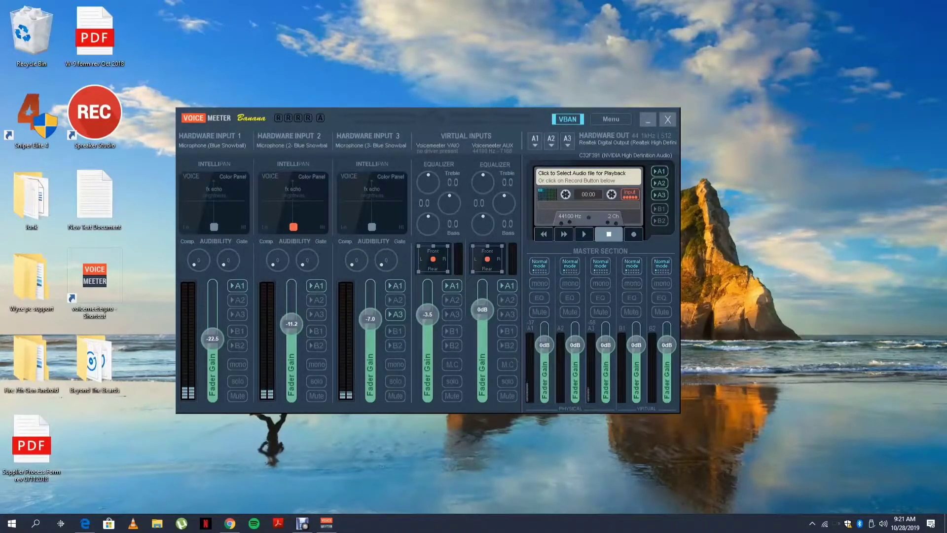
mouse_move(291, 324)
mouse_down()
mouse_move(291, 356)
mouse_move(291, 333)
mouse_up()
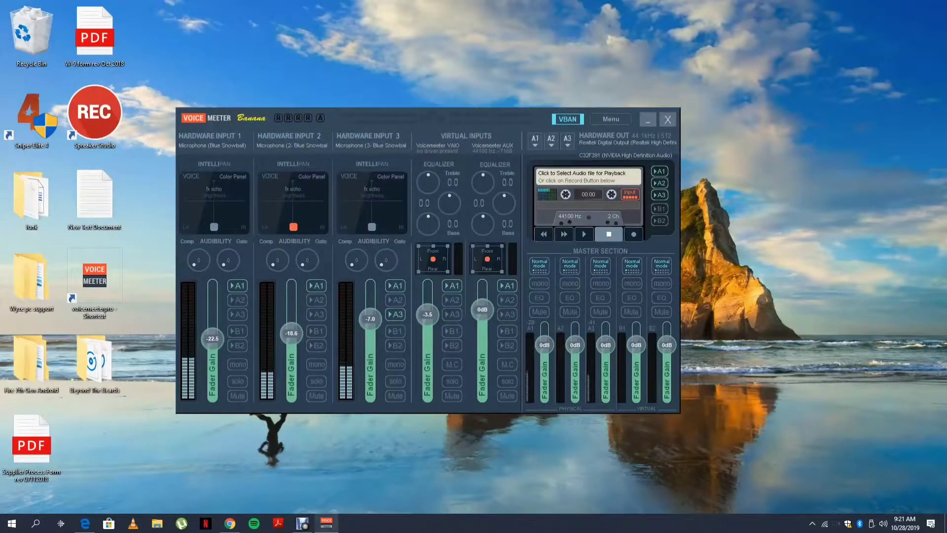
click(395, 314)
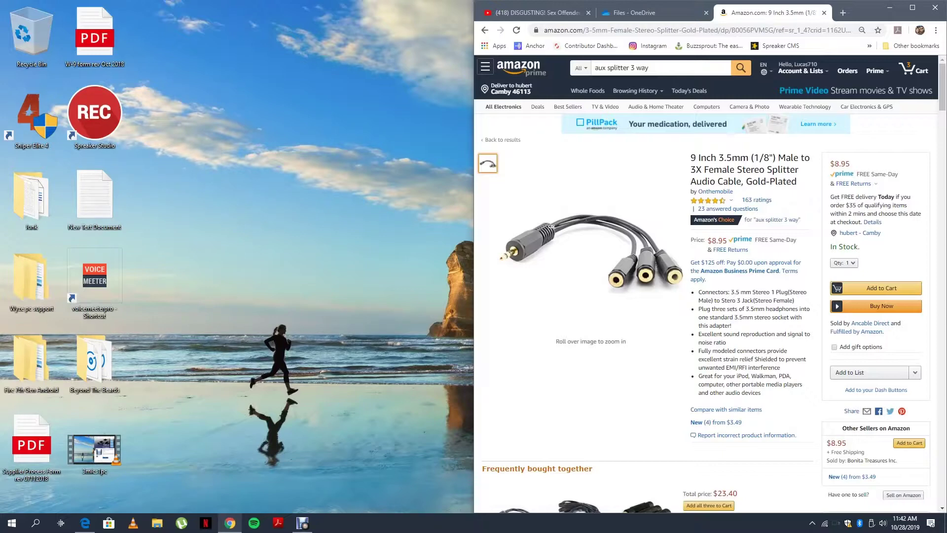
Reopen Voicemeeter Banana over the Amazon page, review the devices available for hardware output A1, and close the mixer window.
mouse_move(648, 250)
double_click(94, 279)
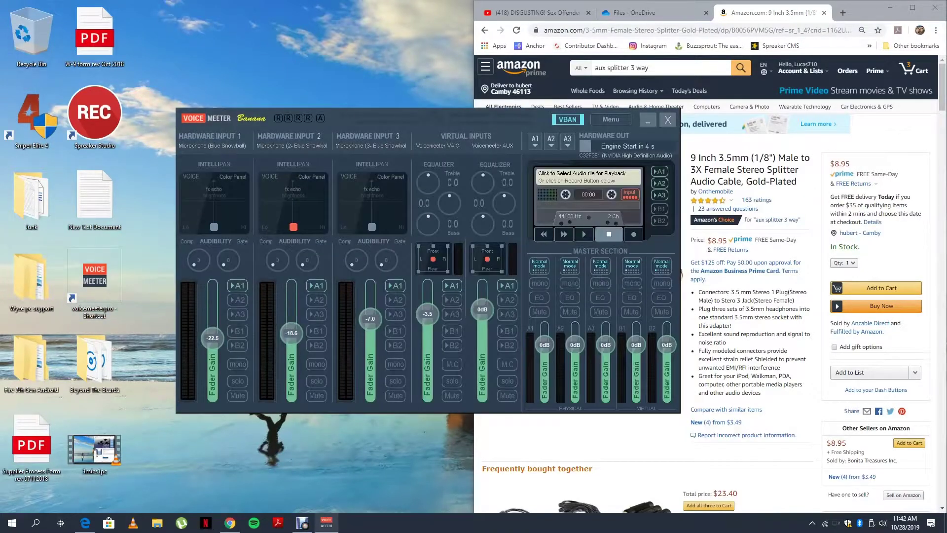
drag(428, 118, 268, 92)
click(374, 116)
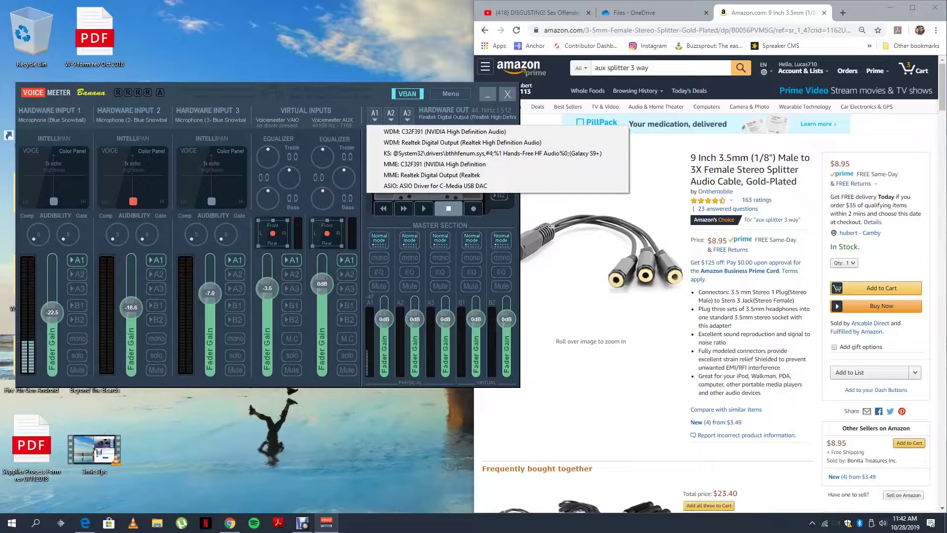
click(507, 94)
click(487, 94)
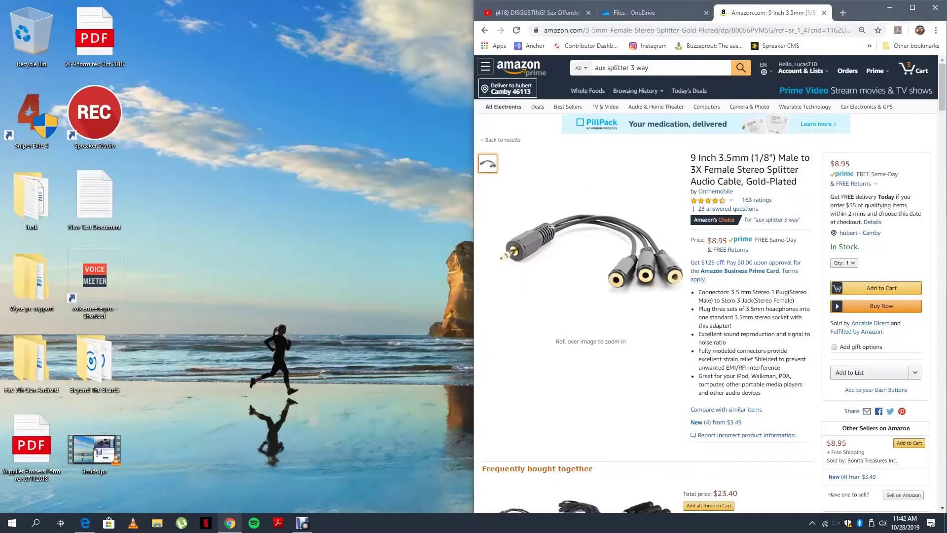
Return to Amazon's "aux splitter 3 way" results, compare the splitters and examine the LP Headphone Splitter listing.
click(508, 89)
key(Escape)
key(alt+Left)
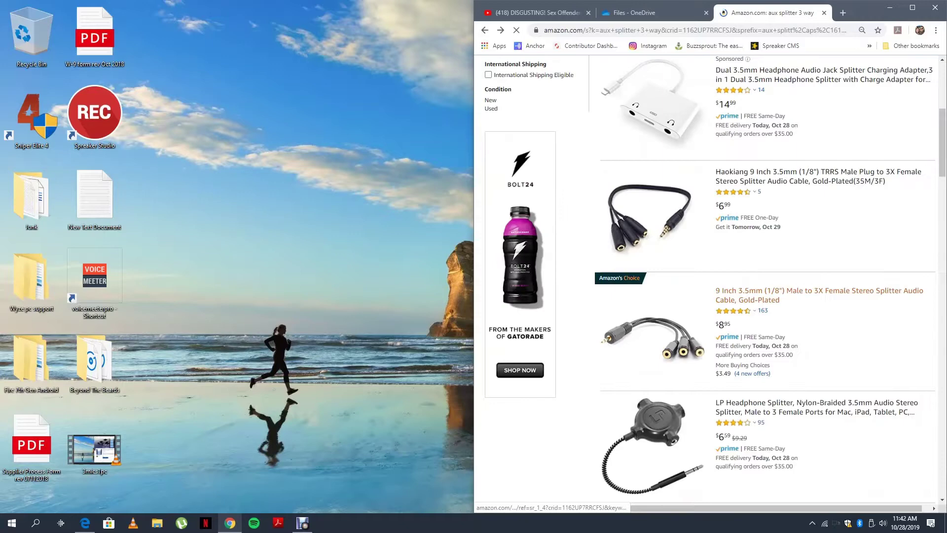
scroll(765, 420, down, 3)
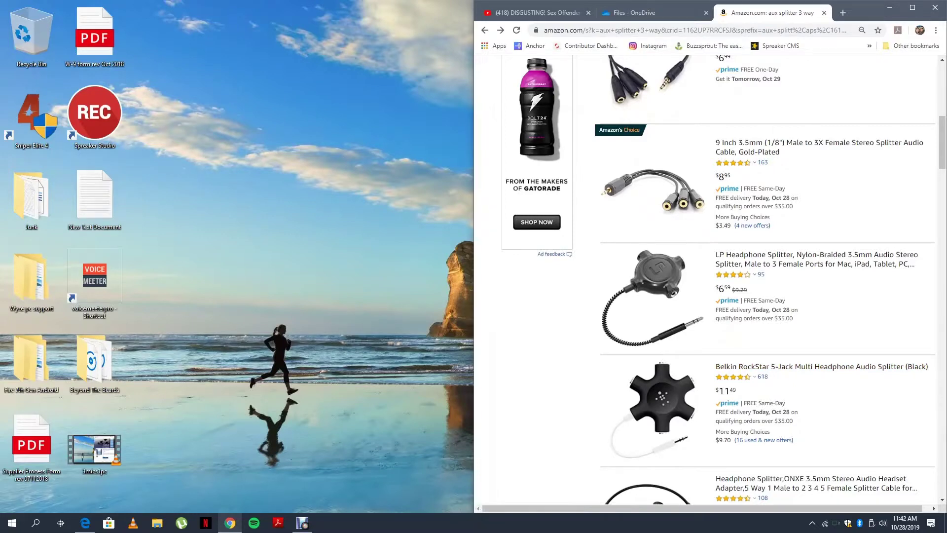
scroll(765, 276, down, 3)
scroll(818, 366, up, 3)
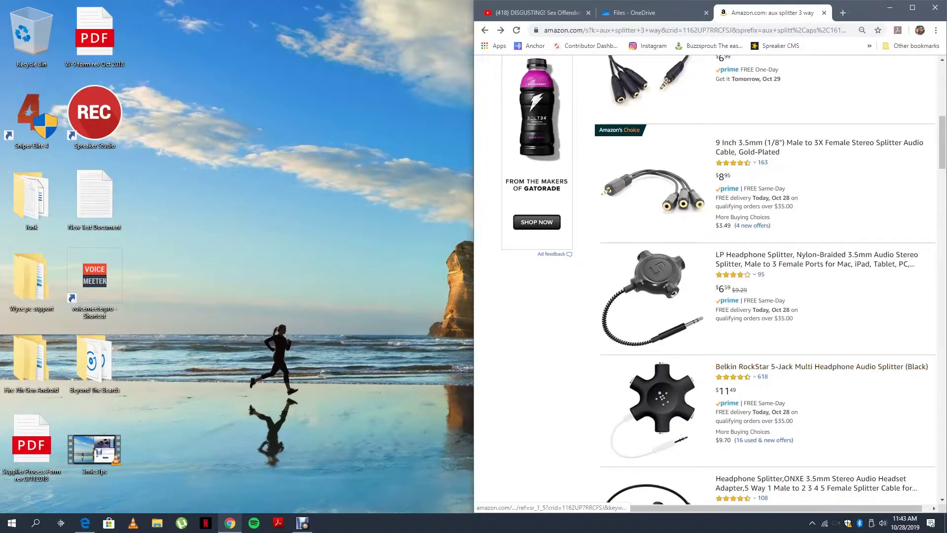
click(816, 254)
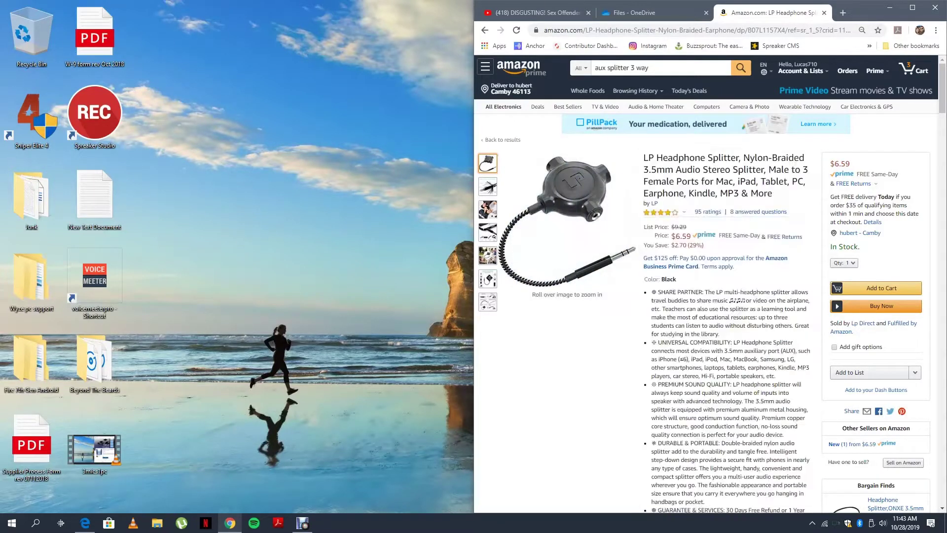
mouse_move(487, 186)
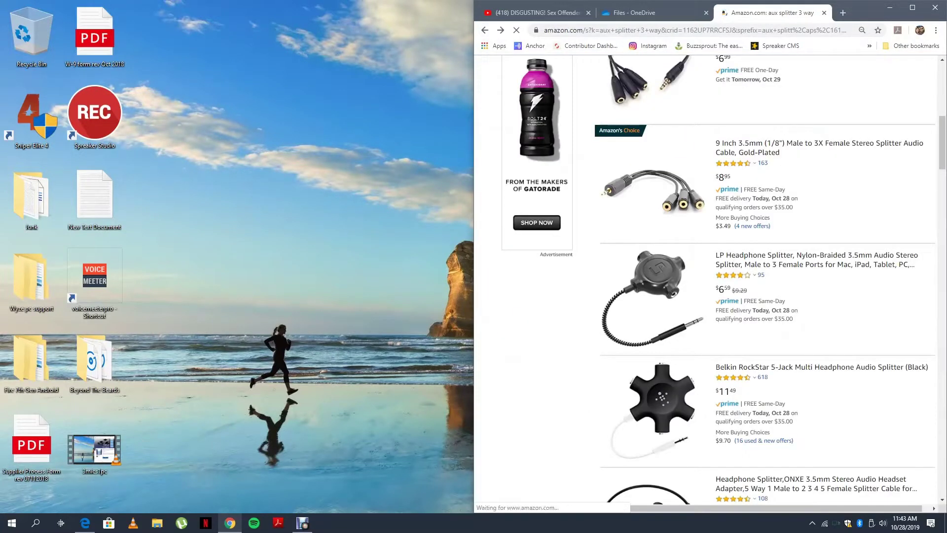
Open the Amazon listing for the 9 Inch 3.5mm Male to 3X Female Stereo Splitter Audio Cable and add one to the cart.
click(657, 190)
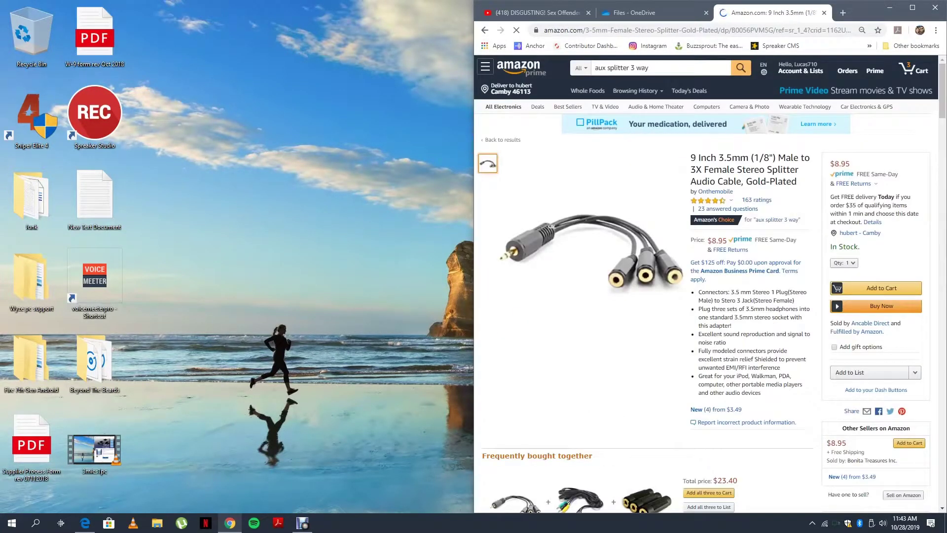
mouse_move(533, 238)
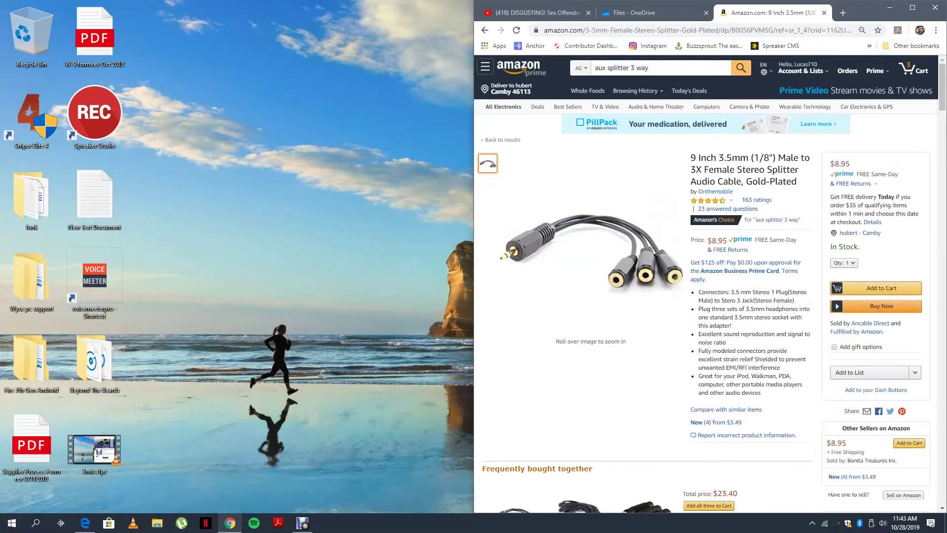
click(875, 287)
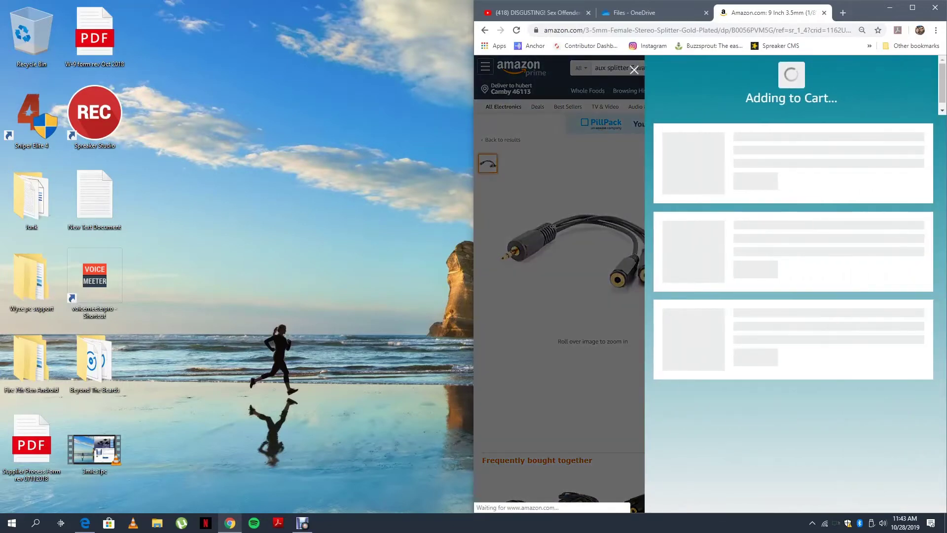